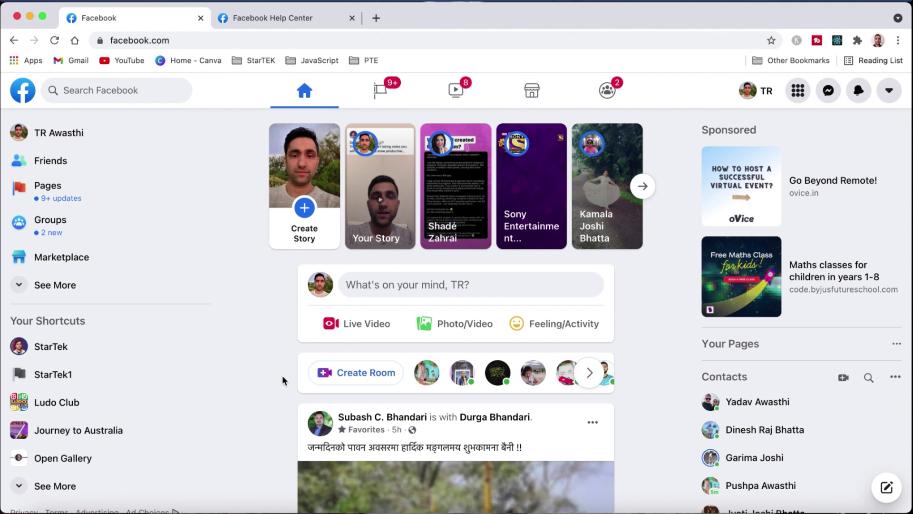
Open the Help Center through Help & Support and browse its Popular Topics down to the Business Help Center section
{"action": "left_click", "coordinate": [889, 91]}
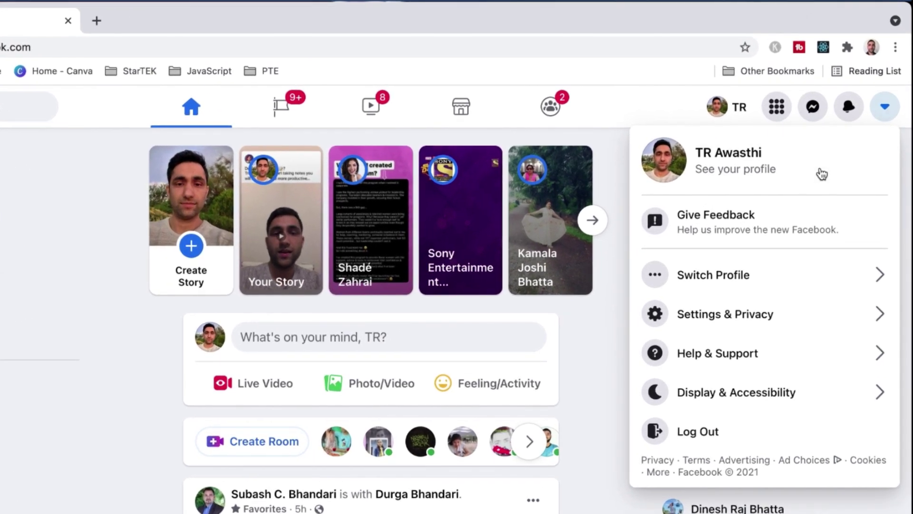
{"action": "left_click", "coordinate": [718, 356]}
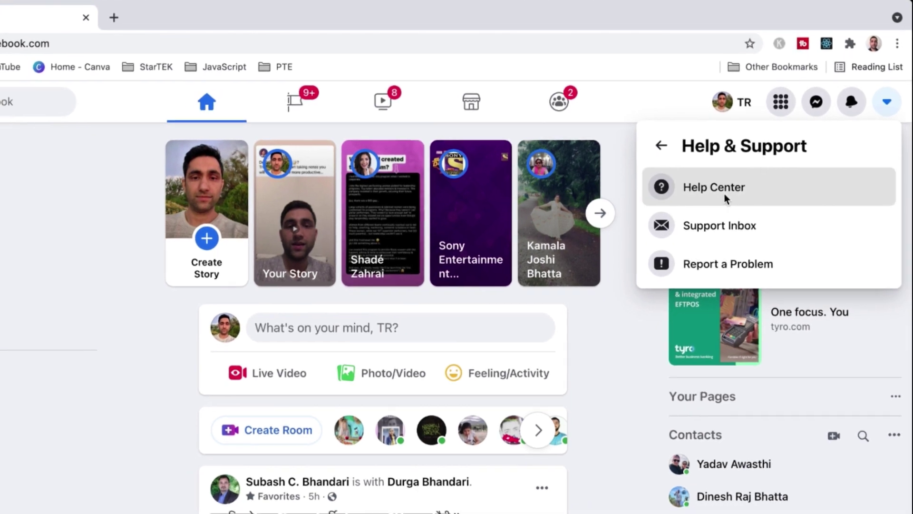
{"action": "left_click", "coordinate": [725, 194]}
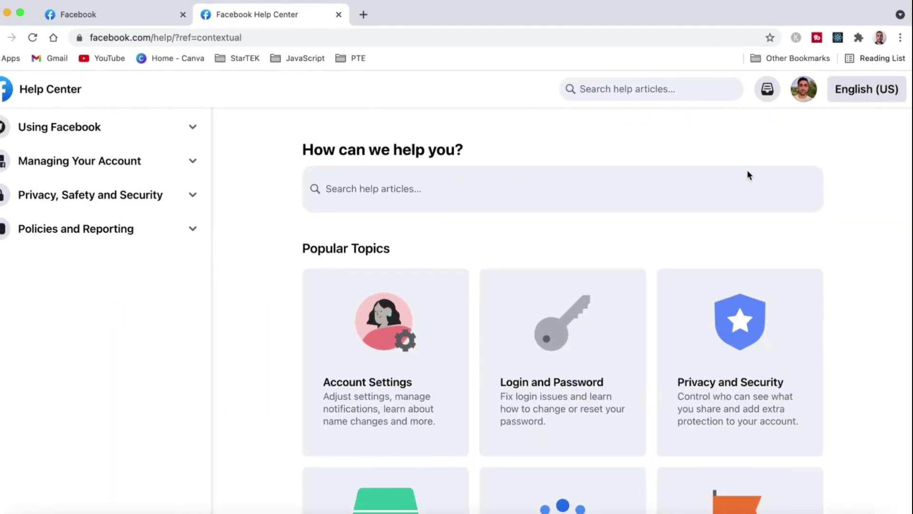
{"action": "scroll", "coordinate": [576, 236], "scroll_direction": "down", "scroll_amount": 3}
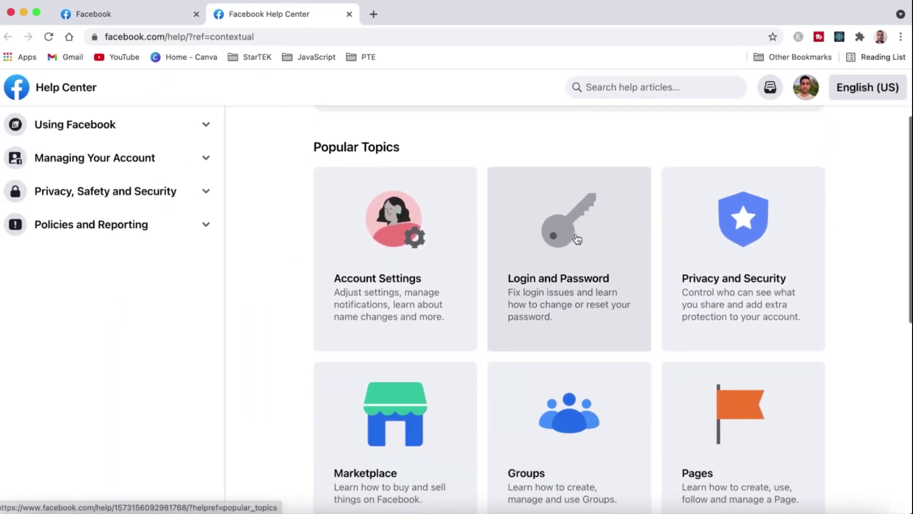
{"action": "scroll", "coordinate": [284, 318], "scroll_direction": "down", "scroll_amount": 5}
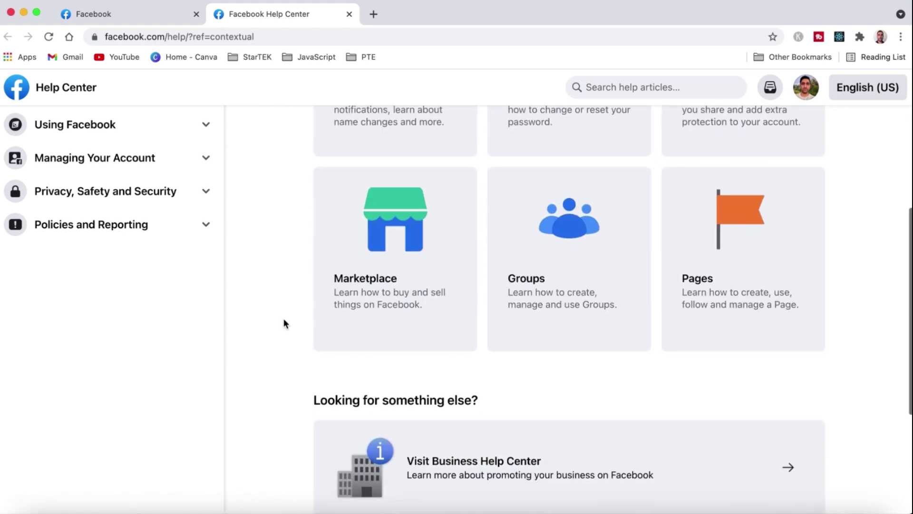
{"action": "scroll", "coordinate": [284, 324], "scroll_direction": "down", "scroll_amount": 3}
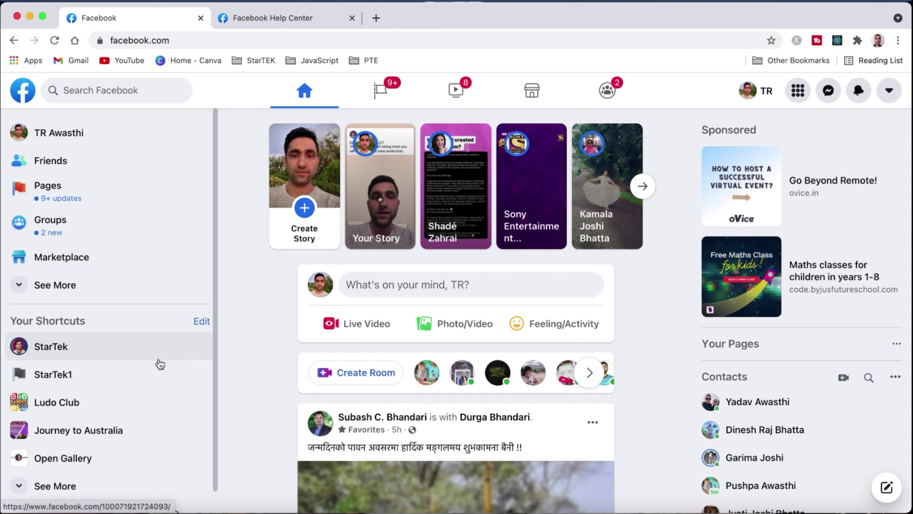
Open the StarTek1 page from the shortcuts, look through its home content, and return to the Facebook home feed
{"action": "left_click", "coordinate": [111, 381]}
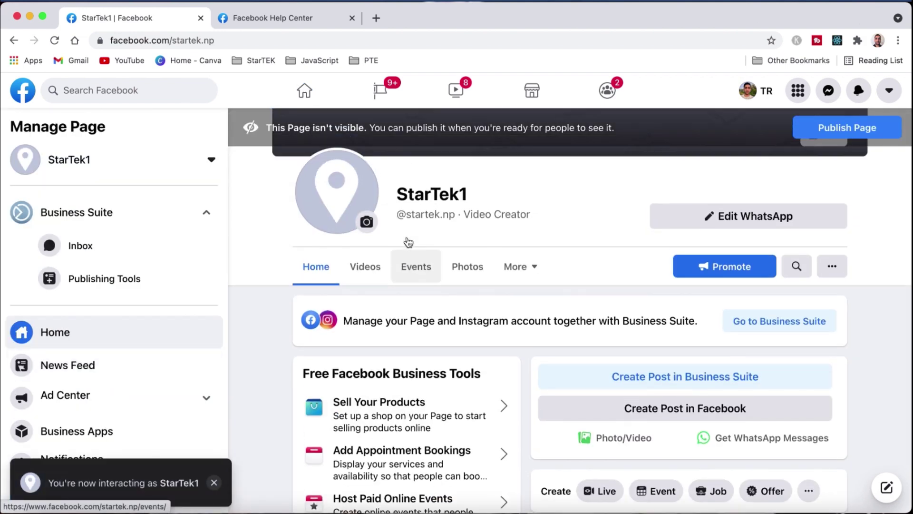
{"action": "scroll", "coordinate": [413, 357], "scroll_direction": "down", "scroll_amount": 4}
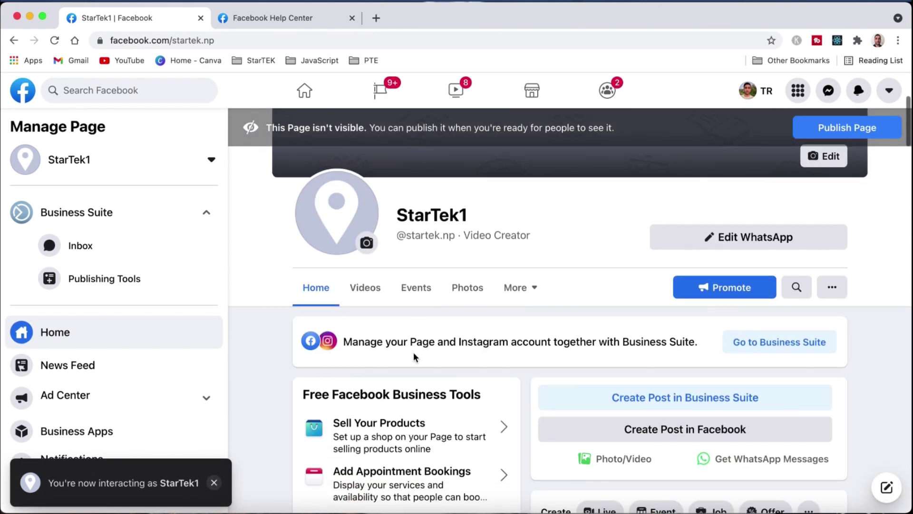
{"action": "scroll", "coordinate": [414, 356], "scroll_direction": "down", "scroll_amount": 1}
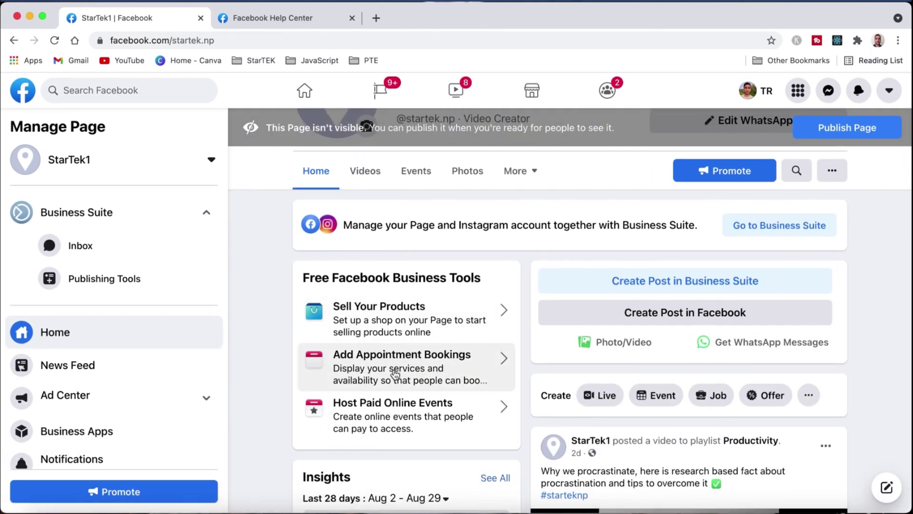
{"action": "scroll", "coordinate": [402, 367], "scroll_direction": "down", "scroll_amount": 2}
{"action": "scroll", "coordinate": [394, 374], "scroll_direction": "up", "scroll_amount": 5}
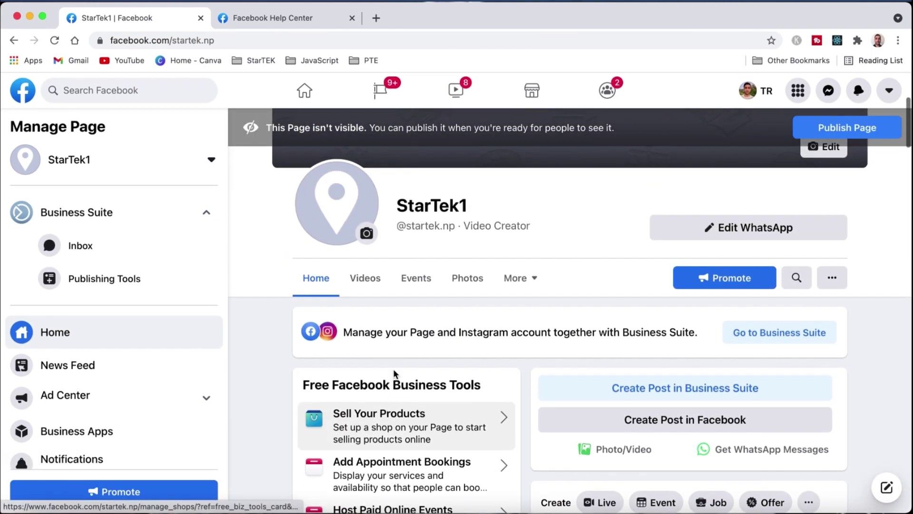
{"action": "scroll", "coordinate": [394, 374], "scroll_direction": "up", "scroll_amount": 2}
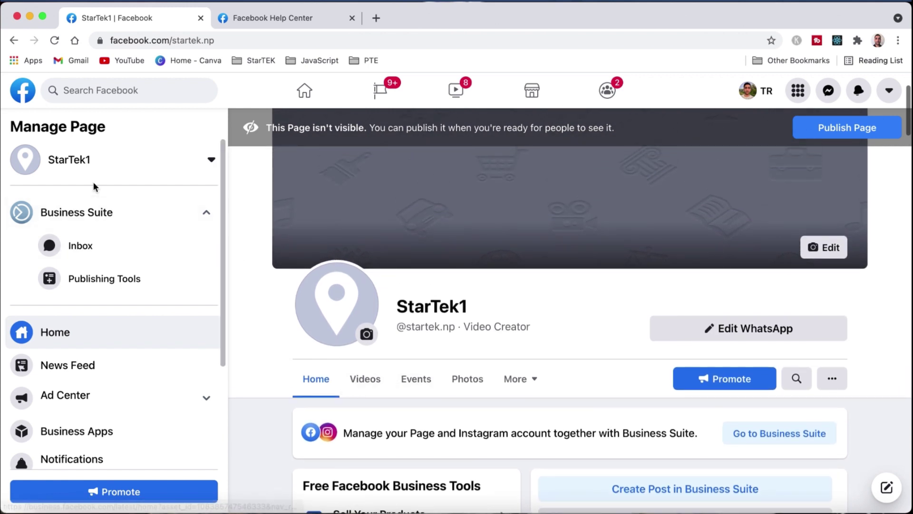
{"action": "left_click", "coordinate": [28, 97]}
Reopen the StarTek1 page, view its cover and header area, and go back to the home feed
{"action": "left_click", "coordinate": [42, 377]}
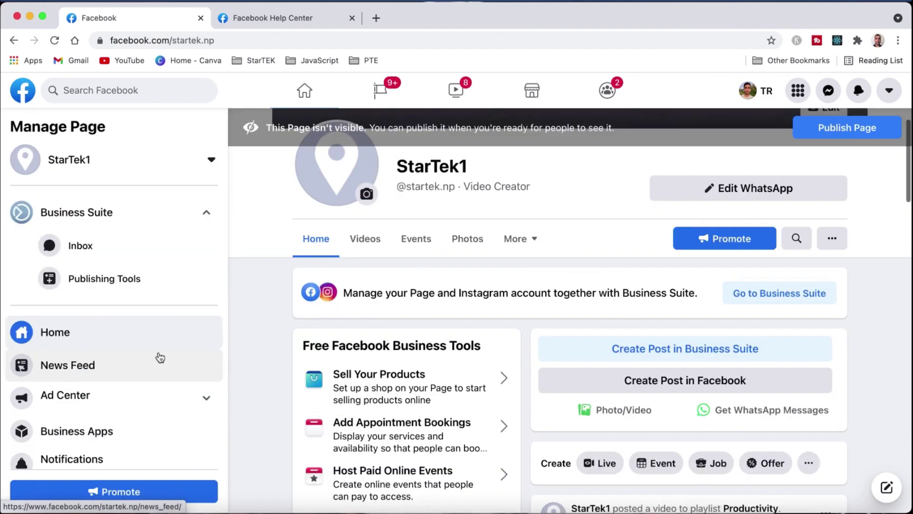
{"action": "scroll", "coordinate": [500, 251], "scroll_direction": "down", "scroll_amount": 2}
{"action": "scroll", "coordinate": [500, 251], "scroll_direction": "up", "scroll_amount": 5}
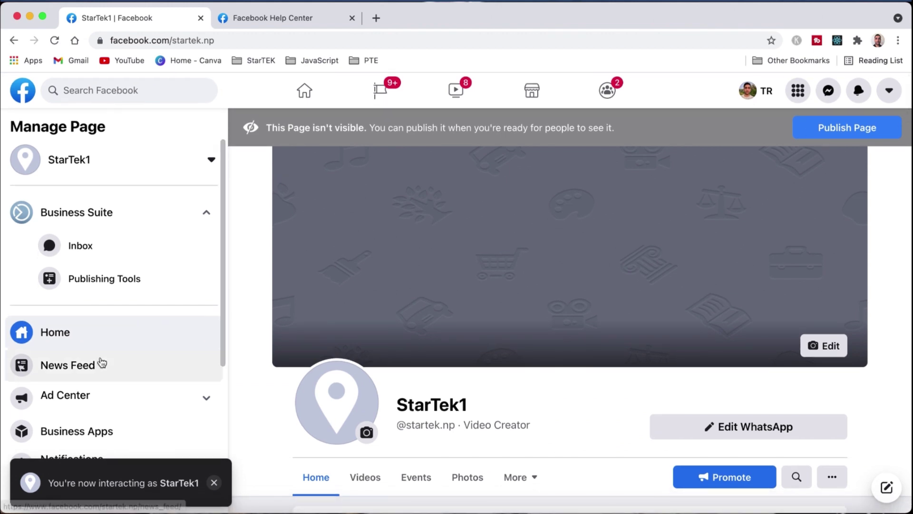
{"action": "left_click", "coordinate": [25, 95]}
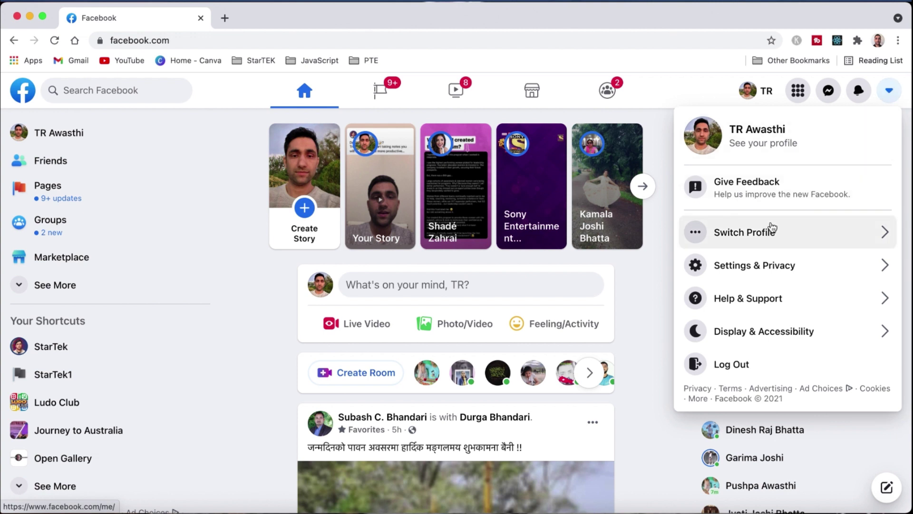
Open the Help Center from the account's Help & Support options and look over the Popular Topics
{"action": "left_click", "coordinate": [749, 301]}
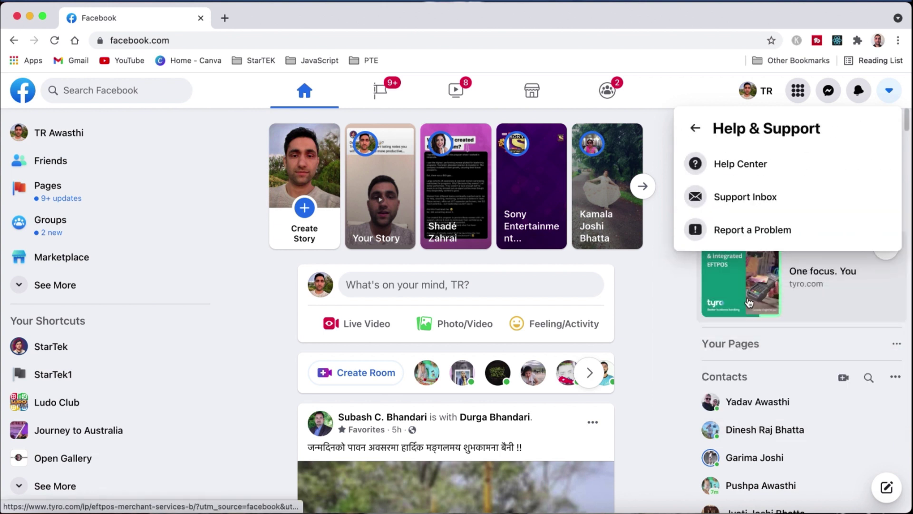
{"action": "left_click", "coordinate": [750, 174]}
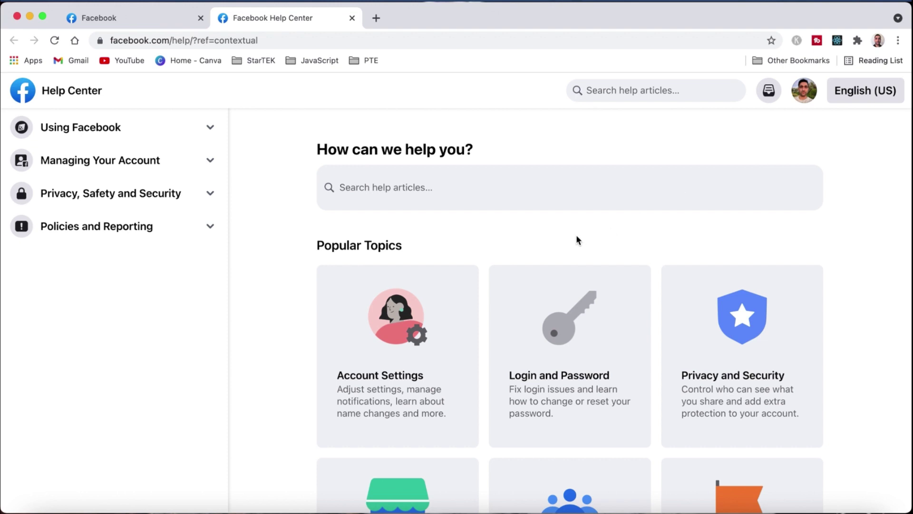
{"action": "scroll", "coordinate": [577, 238], "scroll_direction": "down", "scroll_amount": 4}
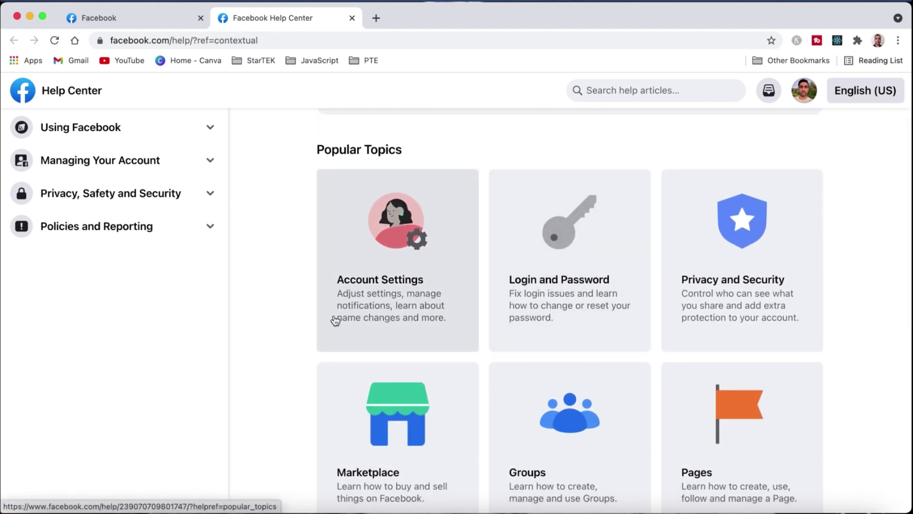
Return to the Facebook home feed, open the StarTek1 page, and compare its header with the StarTek page
{"action": "key", "text": "ctrl+shift+Tab"}
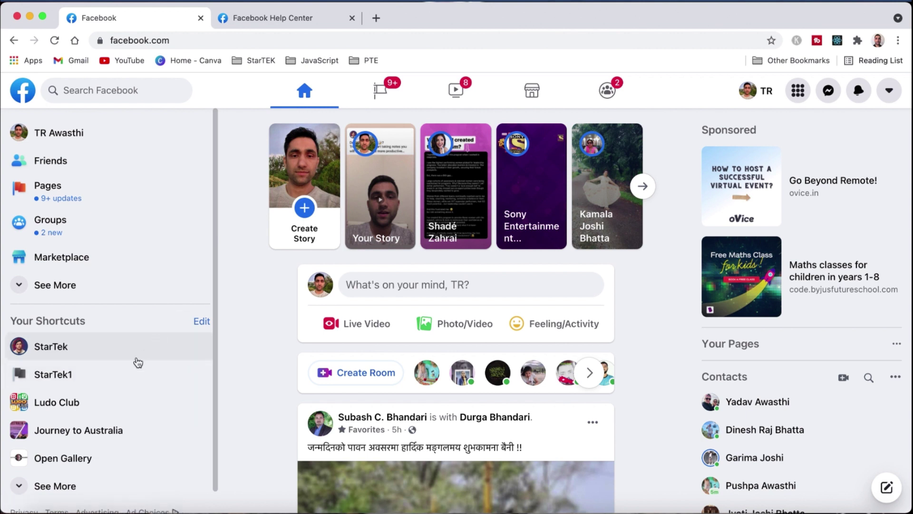
{"action": "left_click", "coordinate": [110, 383]}
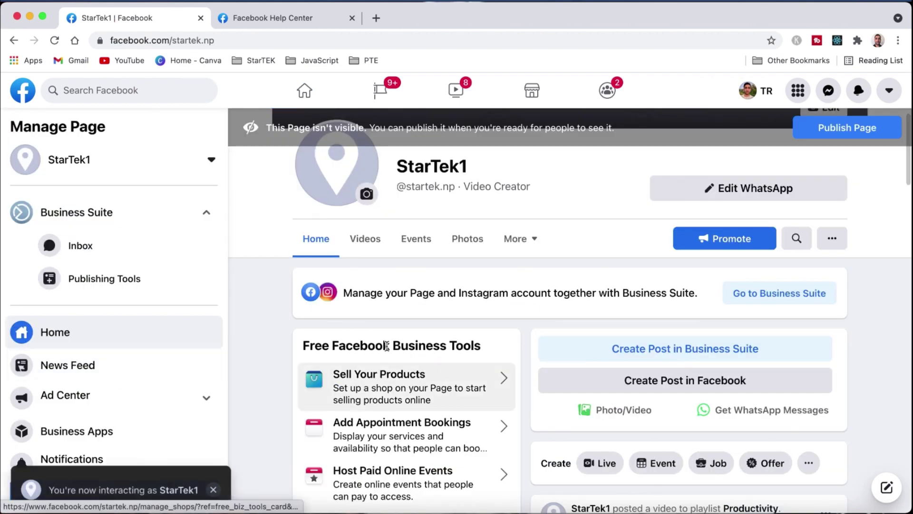
{"action": "scroll", "coordinate": [409, 243], "scroll_direction": "up", "scroll_amount": 1}
{"action": "scroll", "coordinate": [408, 243], "scroll_direction": "up", "scroll_amount": 3}
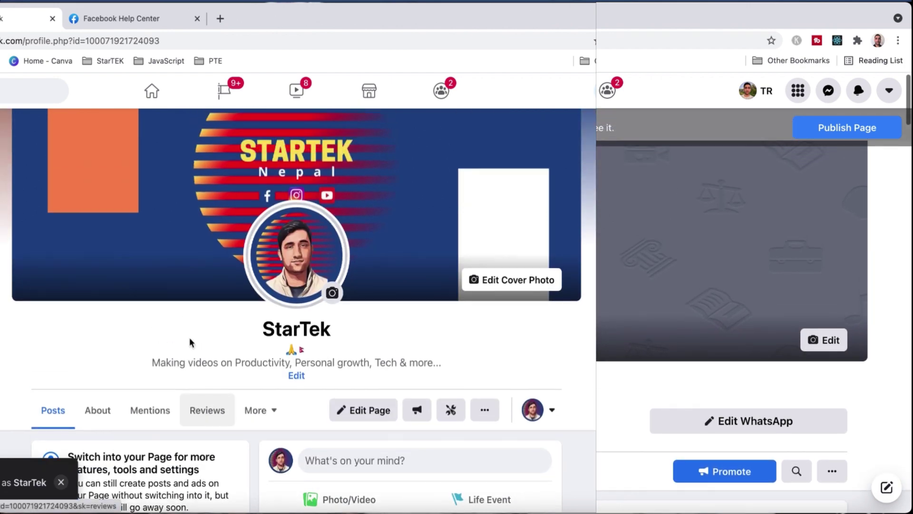
{"action": "scroll", "coordinate": [189, 338], "scroll_direction": "up", "scroll_amount": 1}
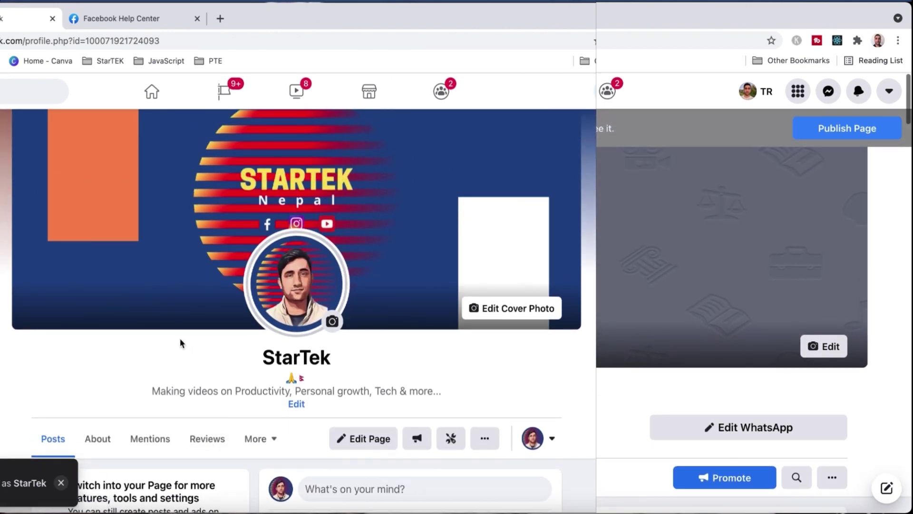
{"action": "scroll", "coordinate": [756, 309], "scroll_direction": "down", "scroll_amount": 3}
{"action": "scroll", "coordinate": [756, 309], "scroll_direction": "down", "scroll_amount": 2}
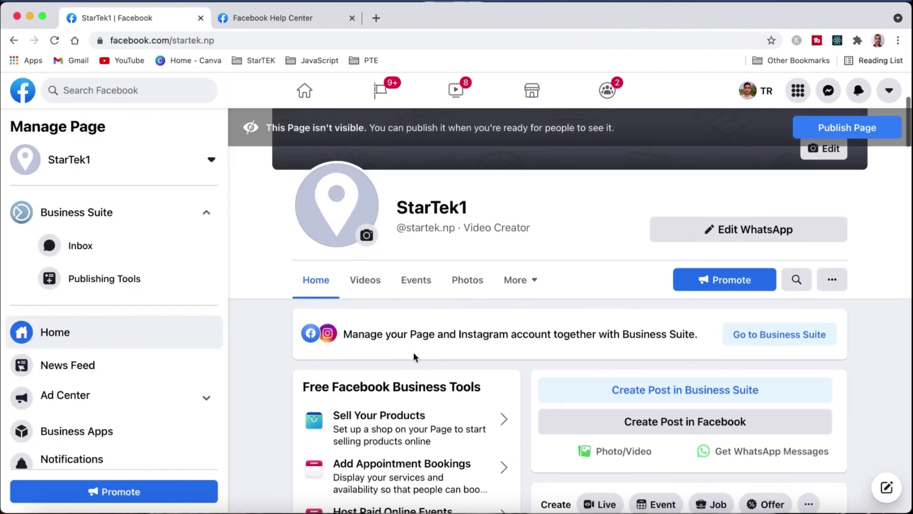
Examine StarTek1's business tools, post creation options and Insights, and return to the home feed
{"action": "scroll", "coordinate": [415, 358], "scroll_direction": "down", "scroll_amount": 3}
{"action": "scroll", "coordinate": [415, 357], "scroll_direction": "down", "scroll_amount": 1}
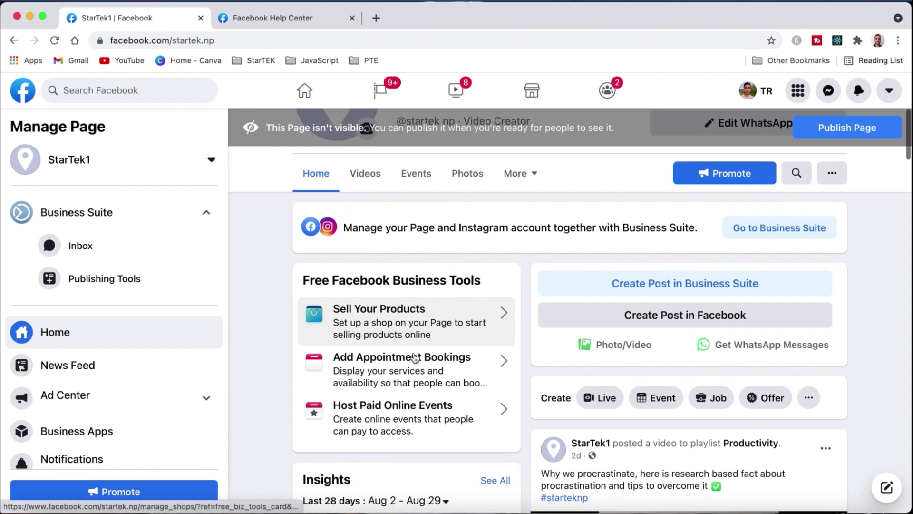
{"action": "scroll", "coordinate": [415, 358], "scroll_direction": "down", "scroll_amount": 1}
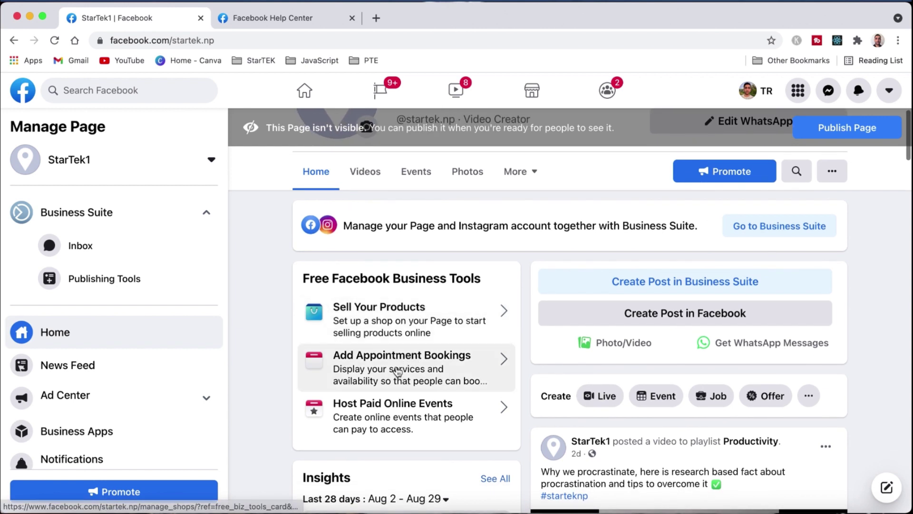
{"action": "scroll", "coordinate": [397, 372], "scroll_direction": "down", "scroll_amount": 2}
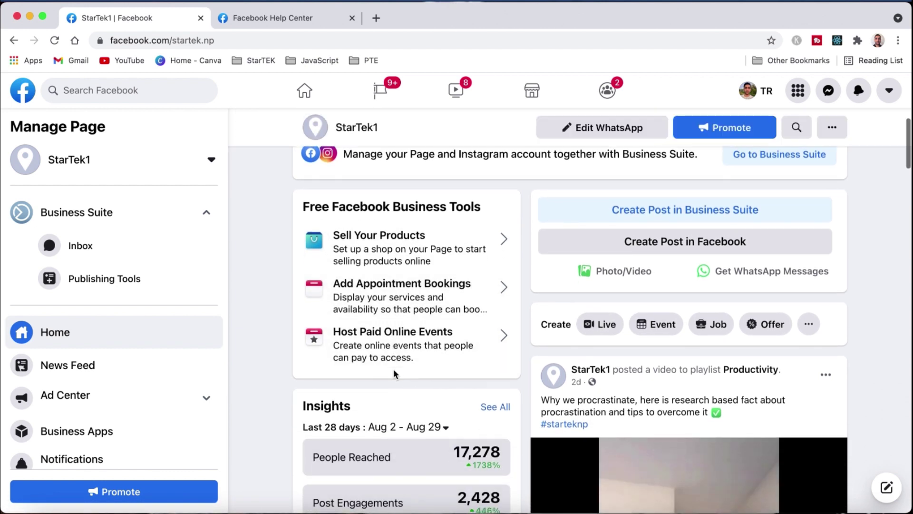
{"action": "scroll", "coordinate": [394, 374], "scroll_direction": "up", "scroll_amount": 3}
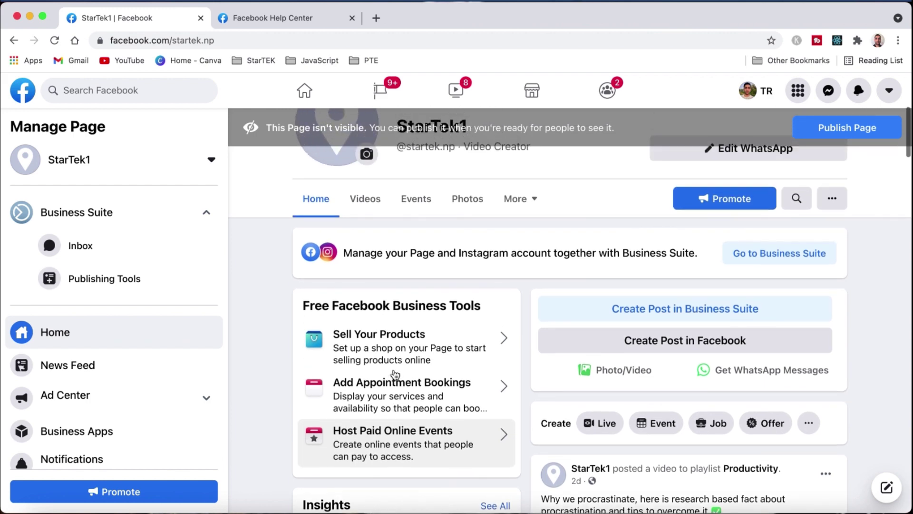
{"action": "scroll", "coordinate": [395, 374], "scroll_direction": "up", "scroll_amount": 3}
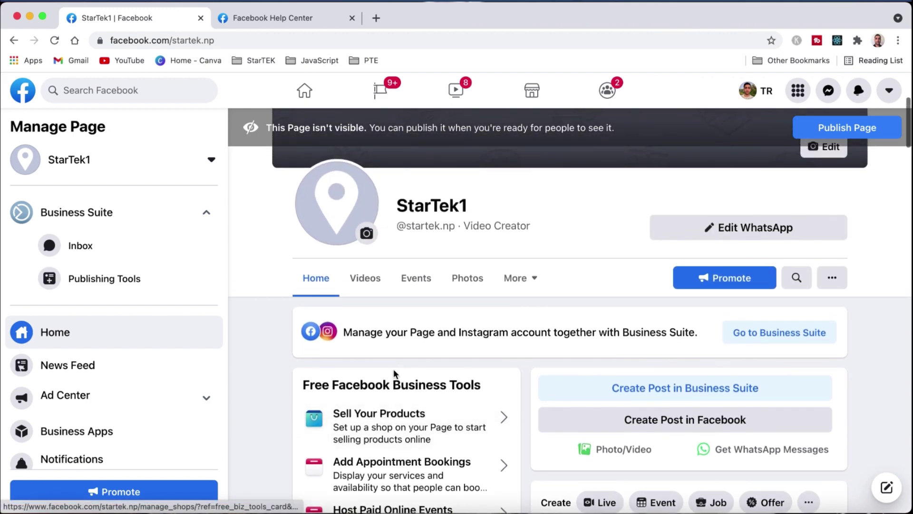
{"action": "scroll", "coordinate": [394, 374], "scroll_direction": "up", "scroll_amount": 2}
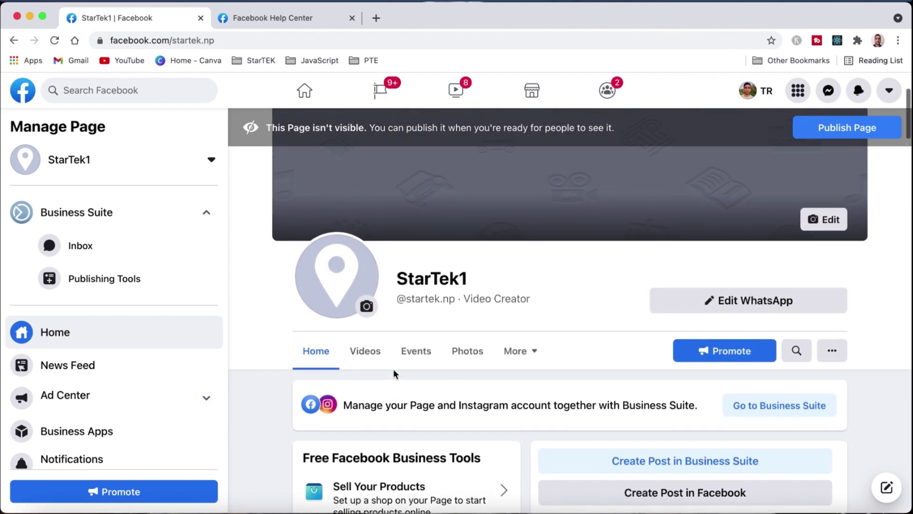
{"action": "scroll", "coordinate": [393, 369], "scroll_direction": "up", "scroll_amount": 1}
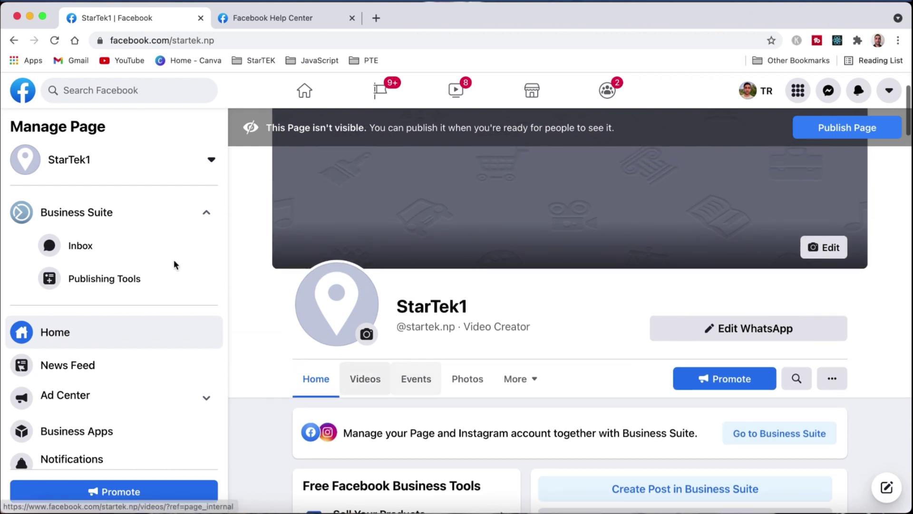
{"action": "left_click", "coordinate": [29, 98]}
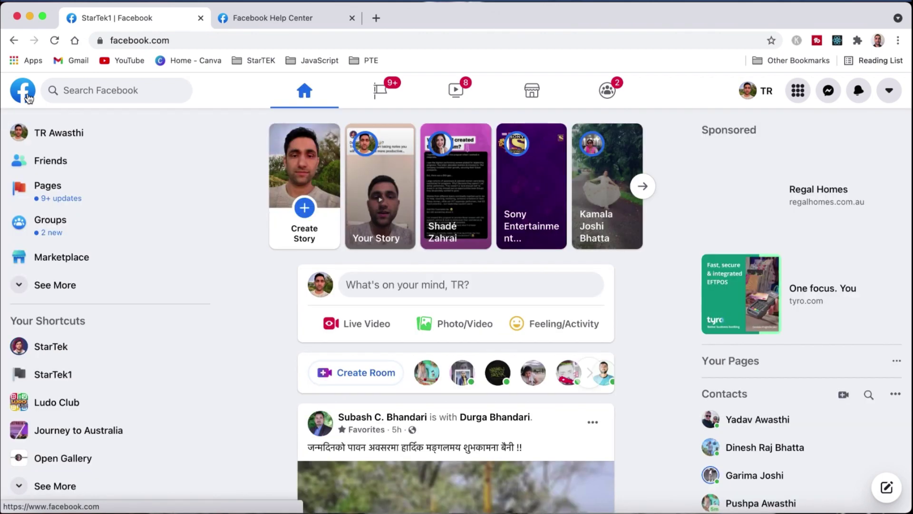
Open the Help Center through Help & Support and scan the topics down to "Looking for something else?"
{"action": "left_click", "coordinate": [889, 93]}
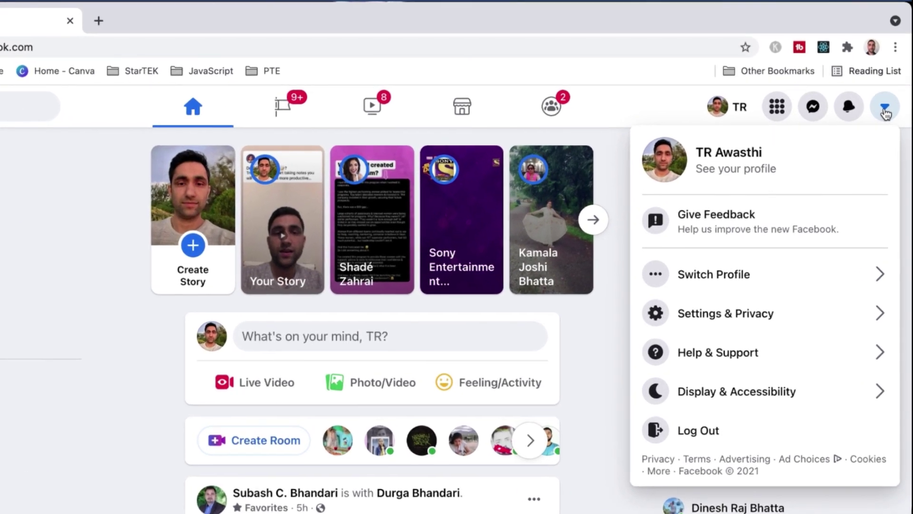
{"action": "left_click", "coordinate": [716, 365]}
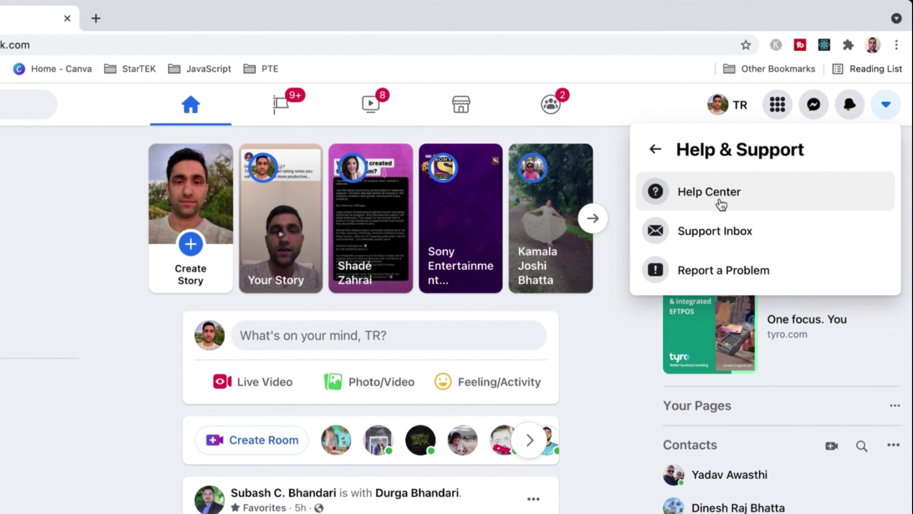
{"action": "left_click", "coordinate": [722, 204]}
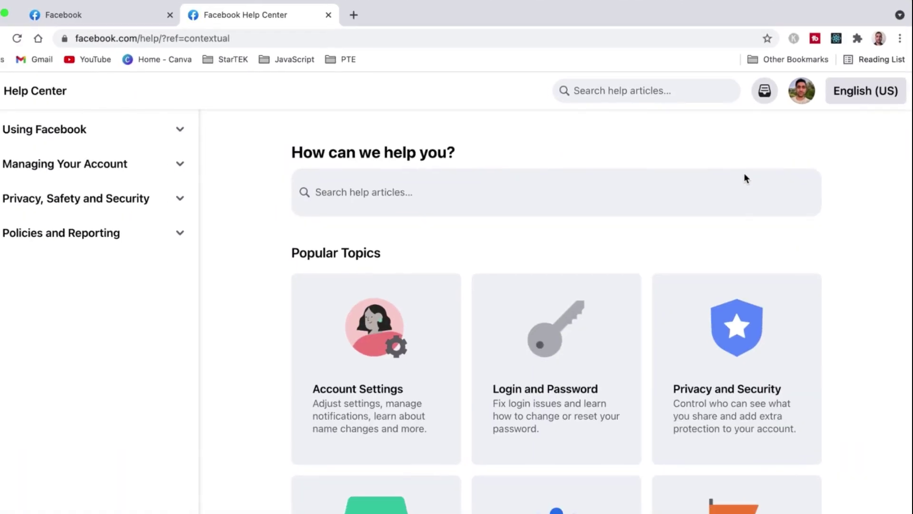
{"action": "scroll", "coordinate": [563, 244], "scroll_direction": "down", "scroll_amount": 3}
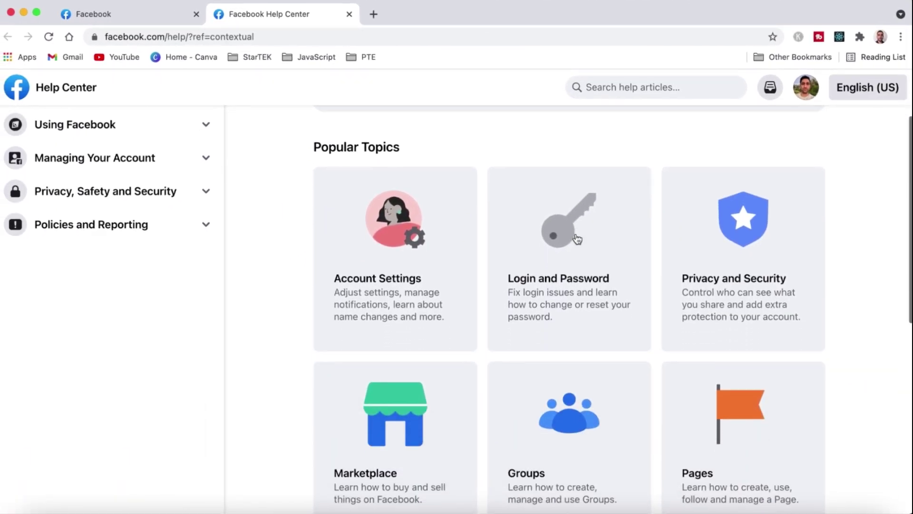
{"action": "scroll", "coordinate": [283, 318], "scroll_direction": "down", "scroll_amount": 5}
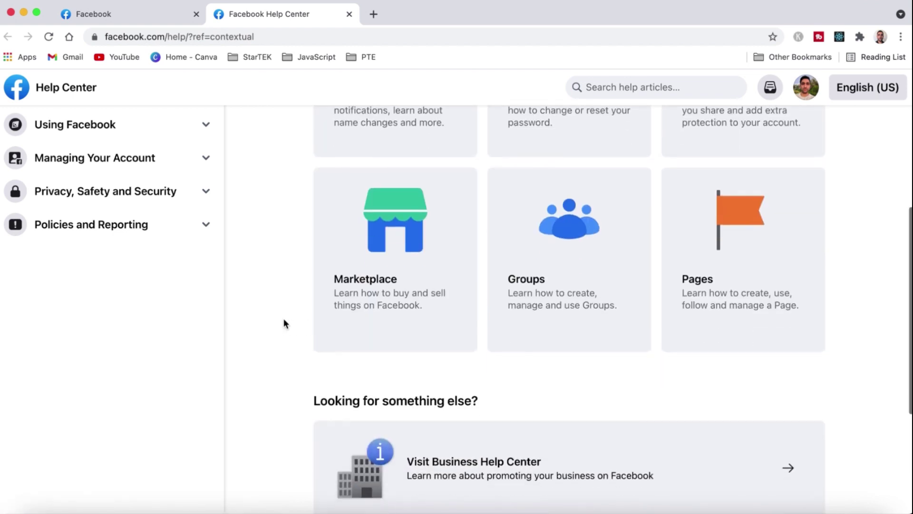
Open the Business Help Center and look through its suggested support articles down to the "Still need help?" section
{"action": "scroll", "coordinate": [284, 321], "scroll_direction": "down", "scroll_amount": 3}
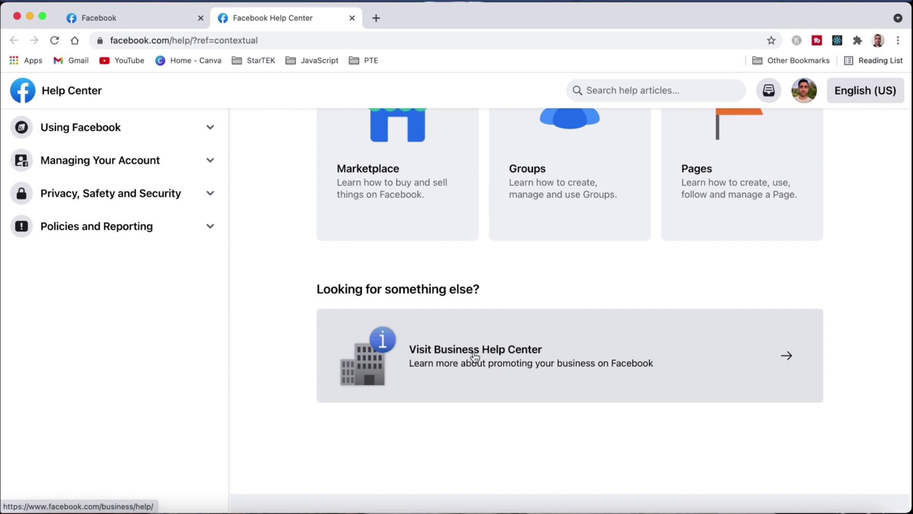
{"action": "left_click", "coordinate": [475, 356]}
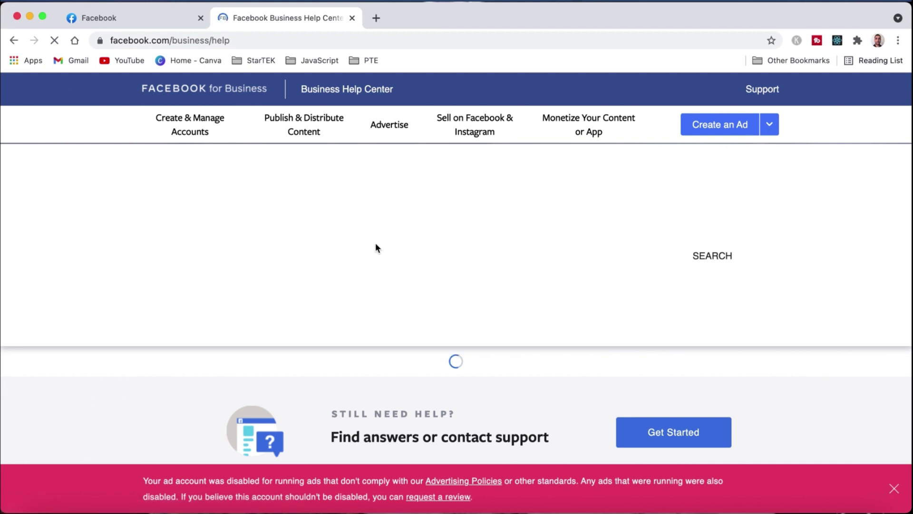
{"action": "scroll", "coordinate": [345, 293], "scroll_direction": "down", "scroll_amount": 4}
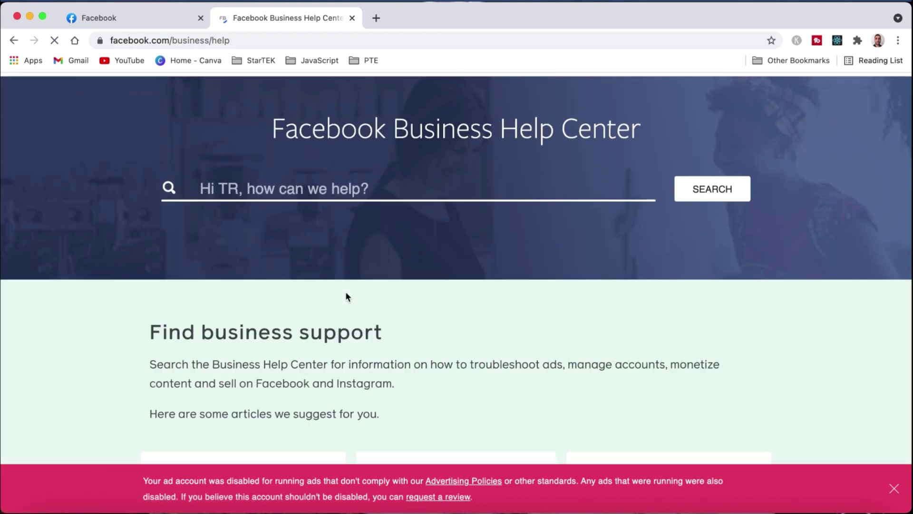
{"action": "scroll", "coordinate": [346, 294], "scroll_direction": "down", "scroll_amount": 1}
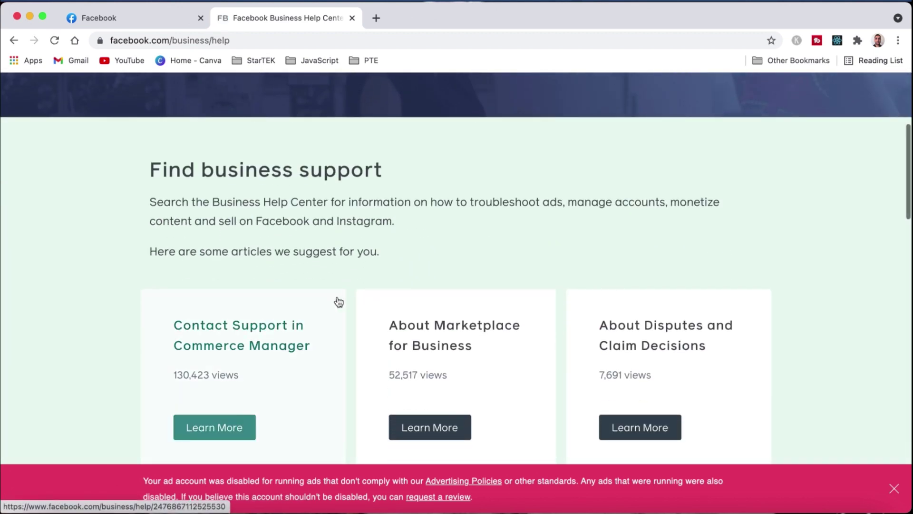
{"action": "scroll", "coordinate": [240, 358], "scroll_direction": "down", "scroll_amount": 1}
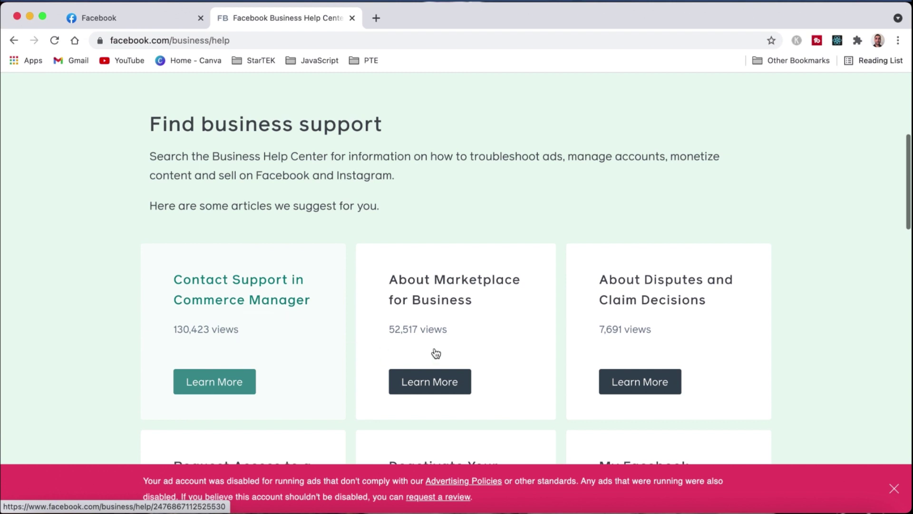
{"action": "scroll", "coordinate": [435, 353], "scroll_direction": "down", "scroll_amount": 1}
{"action": "scroll", "coordinate": [646, 291], "scroll_direction": "down", "scroll_amount": 2}
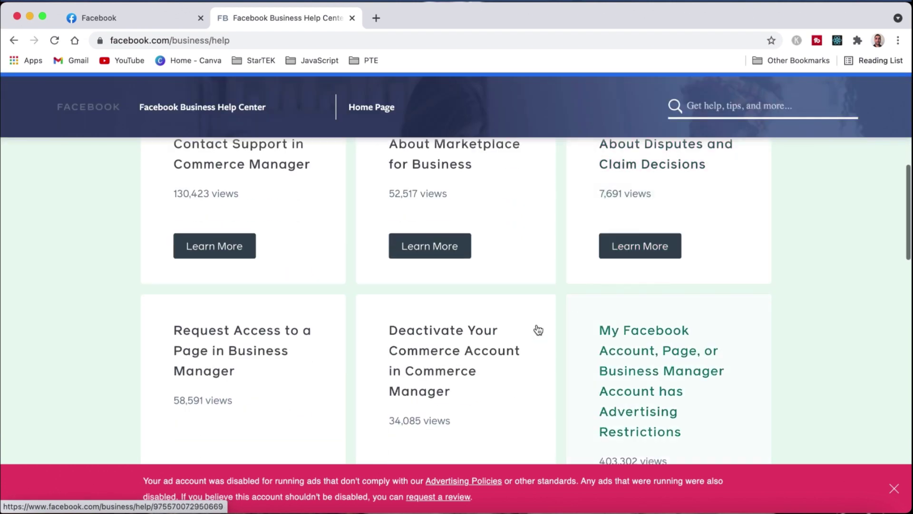
{"action": "scroll", "coordinate": [414, 369], "scroll_direction": "down", "scroll_amount": 2}
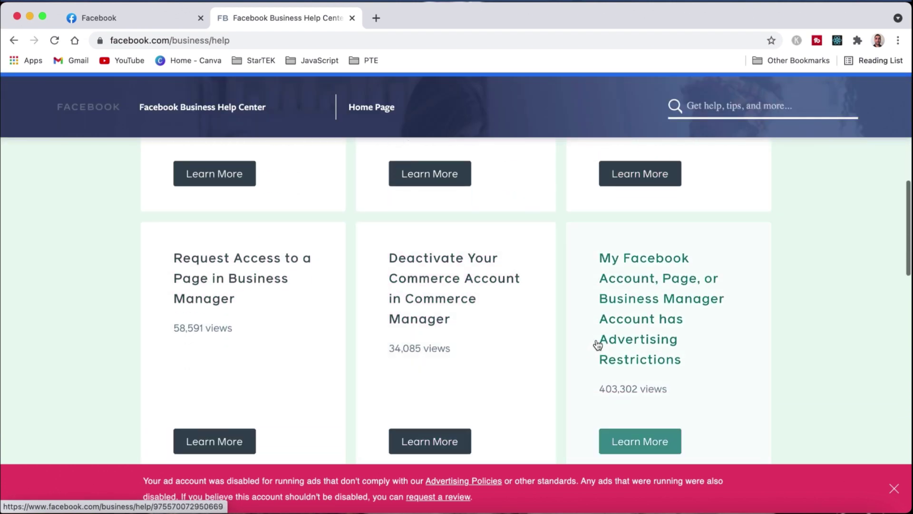
{"action": "scroll", "coordinate": [620, 343], "scroll_direction": "down", "scroll_amount": 1}
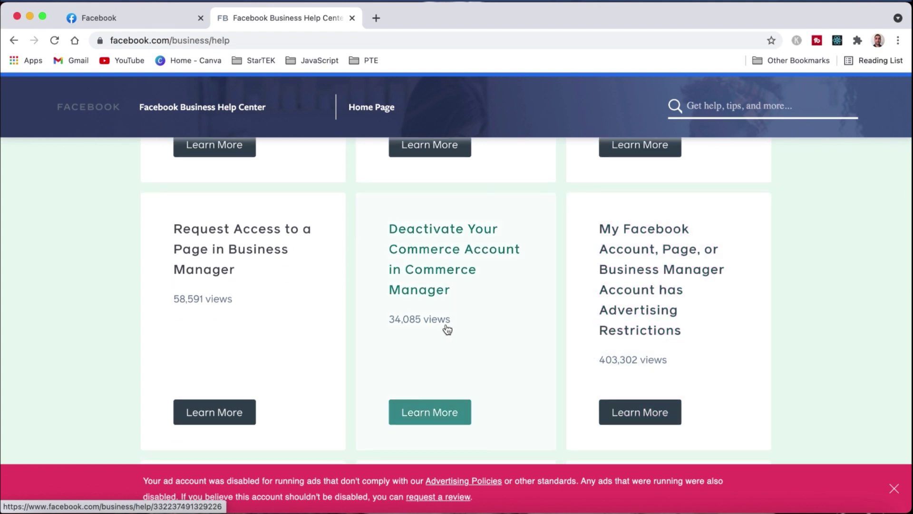
{"action": "scroll", "coordinate": [443, 326], "scroll_direction": "down", "scroll_amount": 2}
{"action": "scroll", "coordinate": [441, 325], "scroll_direction": "down", "scroll_amount": 1}
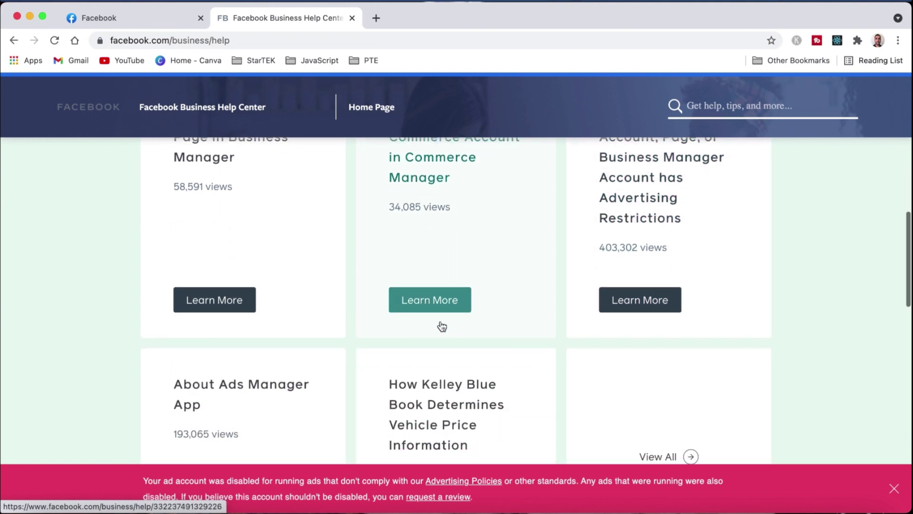
{"action": "scroll", "coordinate": [239, 397], "scroll_direction": "down", "scroll_amount": 1}
{"action": "scroll", "coordinate": [438, 359], "scroll_direction": "down", "scroll_amount": 5}
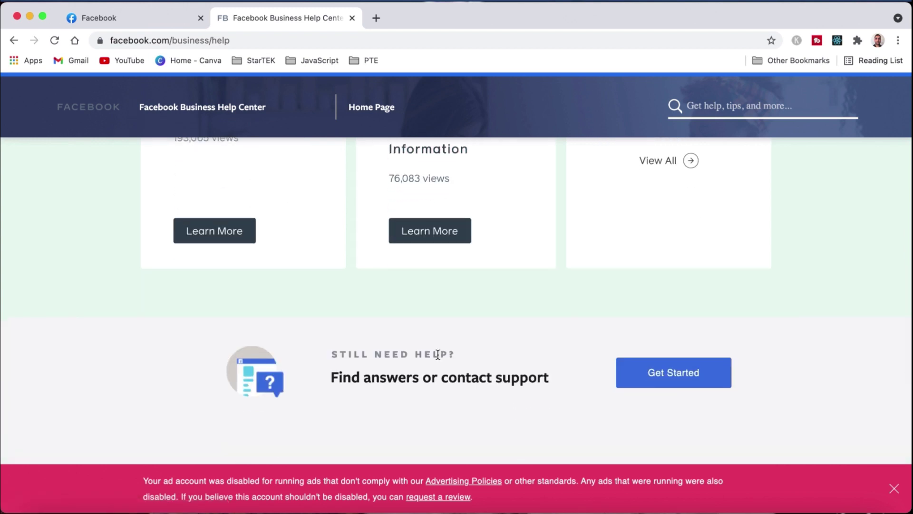
Dismiss the disabled ad account notice and open Support from the page's footer resources
{"action": "left_click", "coordinate": [894, 489]}
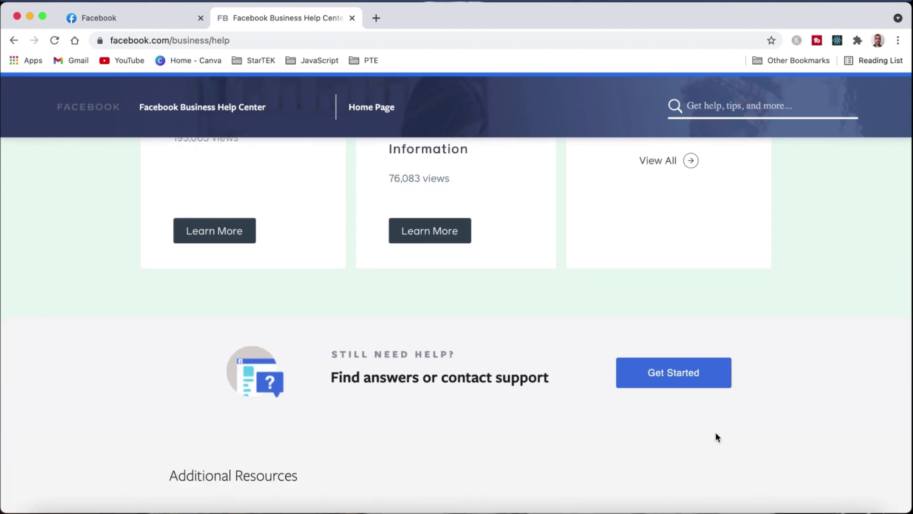
{"action": "scroll", "coordinate": [468, 423], "scroll_direction": "down", "scroll_amount": 5}
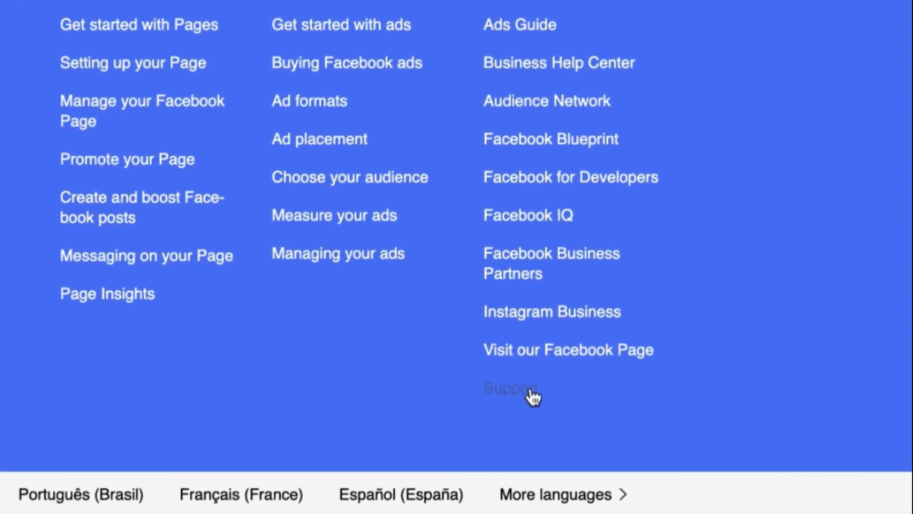
{"action": "left_click", "coordinate": [533, 397]}
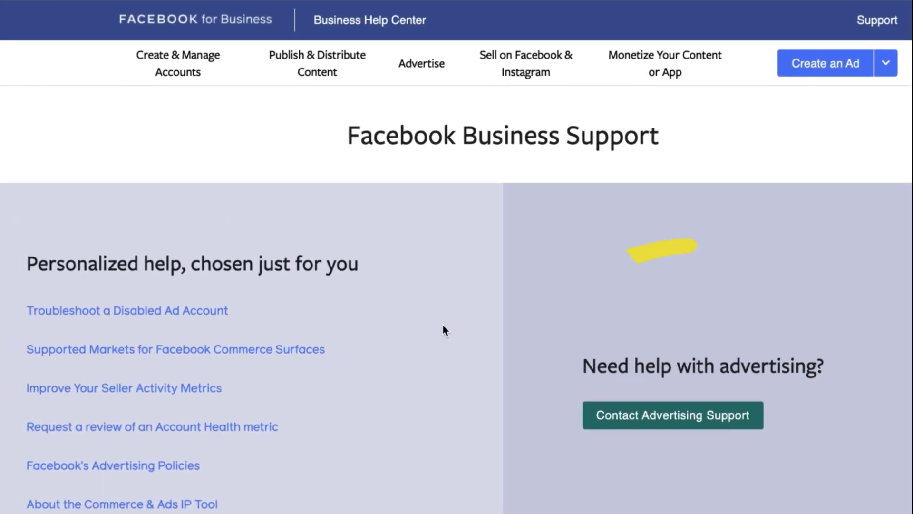
Look over the Facebook Business Support page and open Contact Advertising Support
{"action": "scroll", "coordinate": [443, 325], "scroll_direction": "down", "scroll_amount": 2}
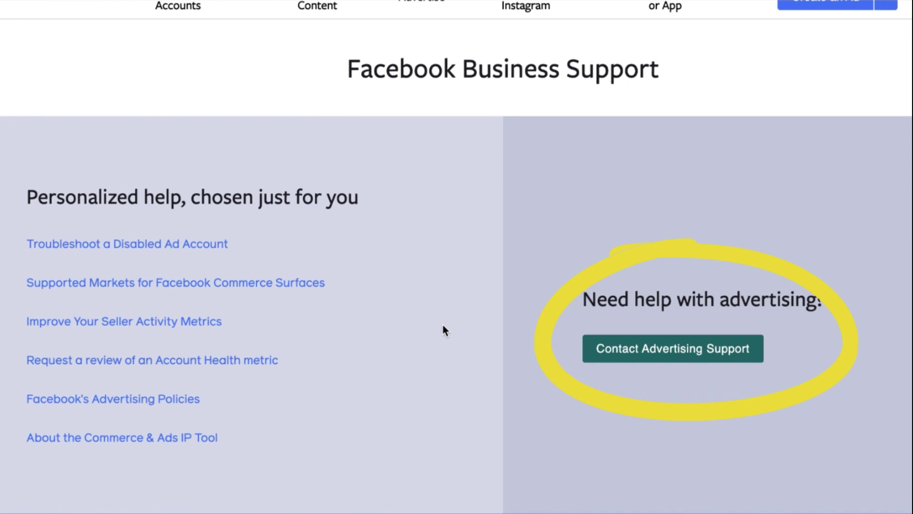
{"action": "scroll", "coordinate": [443, 325], "scroll_direction": "down", "scroll_amount": 1}
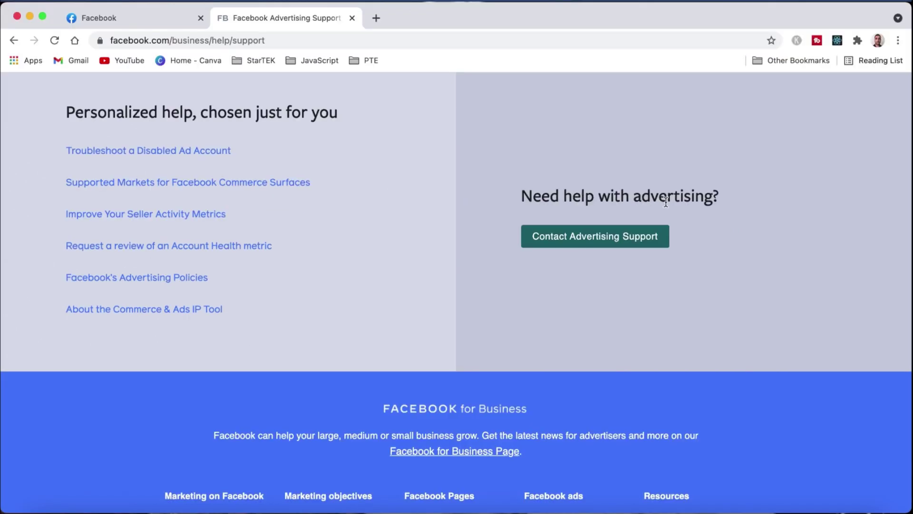
{"action": "scroll", "coordinate": [613, 245], "scroll_direction": "up", "scroll_amount": 2}
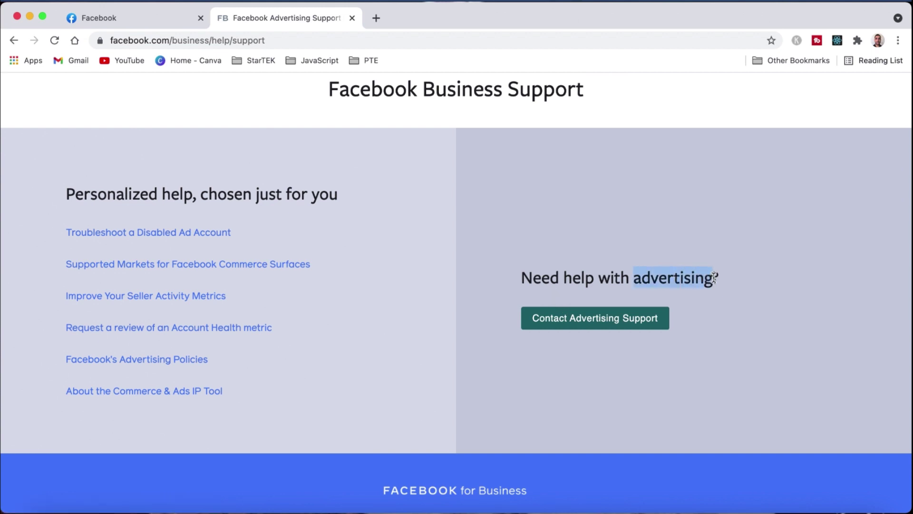
{"action": "left_click", "coordinate": [714, 312]}
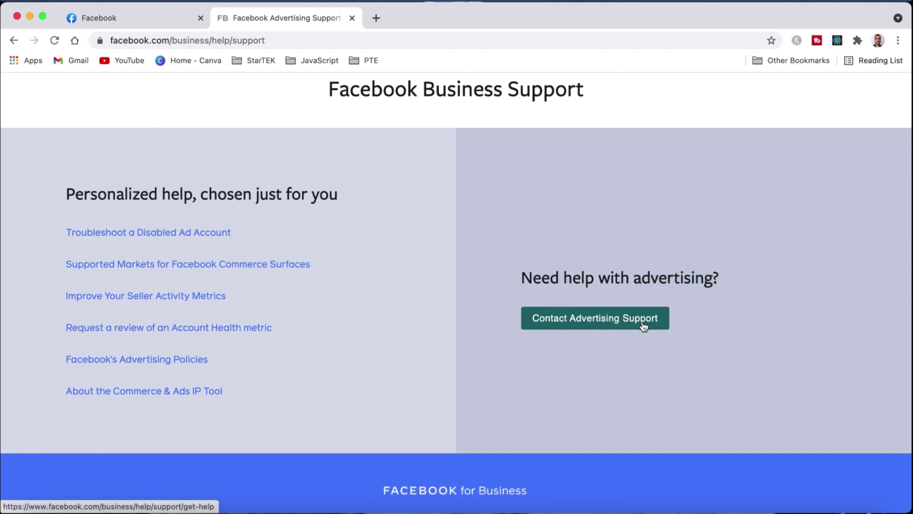
{"action": "left_click", "coordinate": [592, 325]}
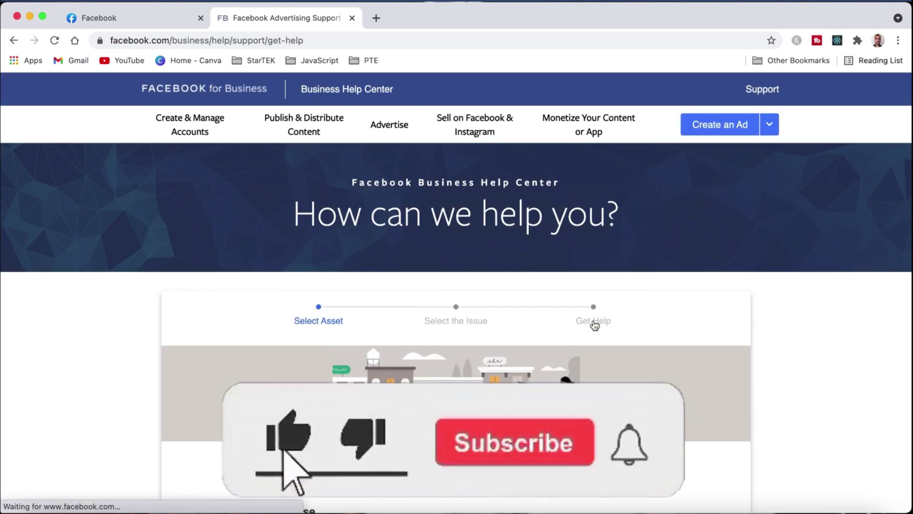
Select the StarTek1 page as the asset that needs help
{"action": "scroll", "coordinate": [431, 352], "scroll_direction": "down", "scroll_amount": 2}
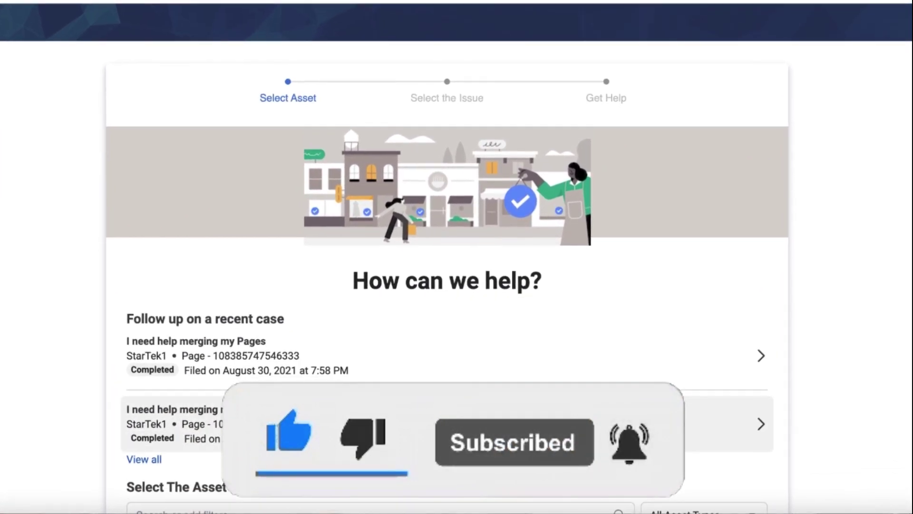
{"action": "scroll", "coordinate": [341, 345], "scroll_direction": "down", "scroll_amount": 2}
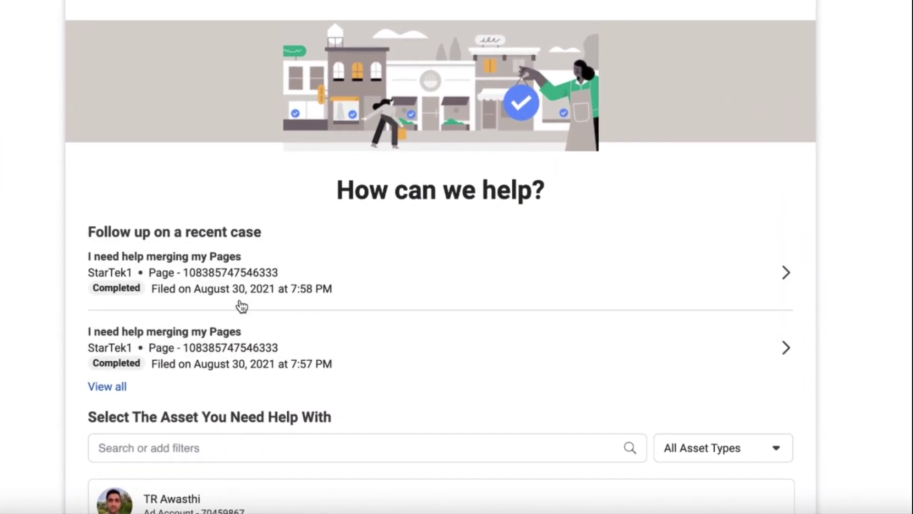
{"action": "scroll", "coordinate": [249, 346], "scroll_direction": "down", "scroll_amount": 2}
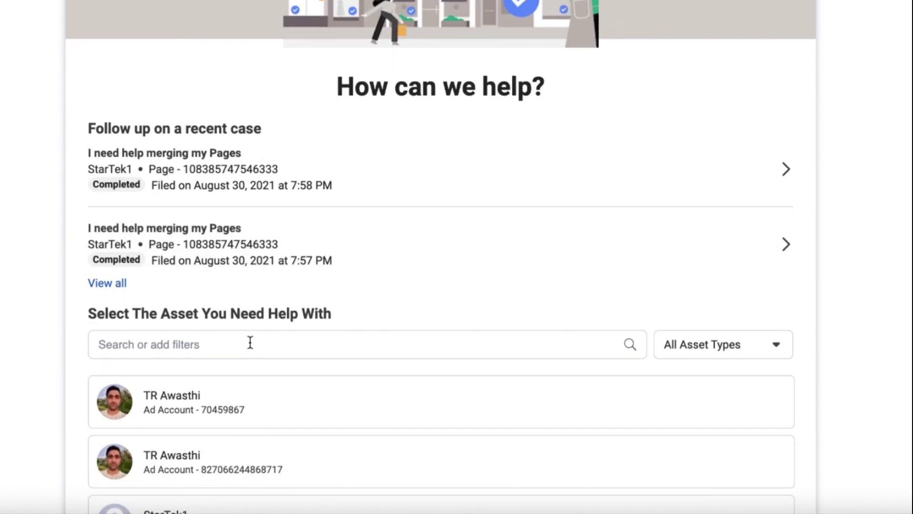
{"action": "scroll", "coordinate": [295, 344], "scroll_direction": "down", "scroll_amount": 2}
{"action": "scroll", "coordinate": [296, 346], "scroll_direction": "down", "scroll_amount": 2}
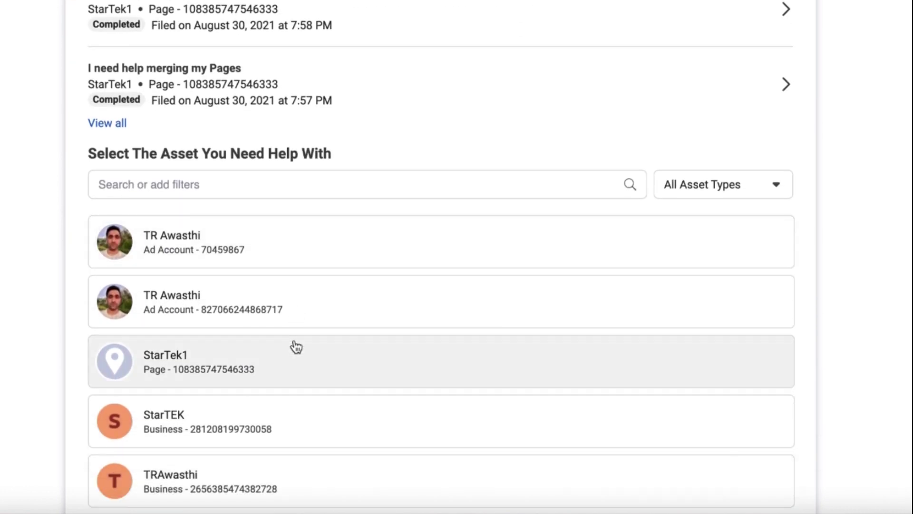
{"action": "left_click", "coordinate": [215, 360]}
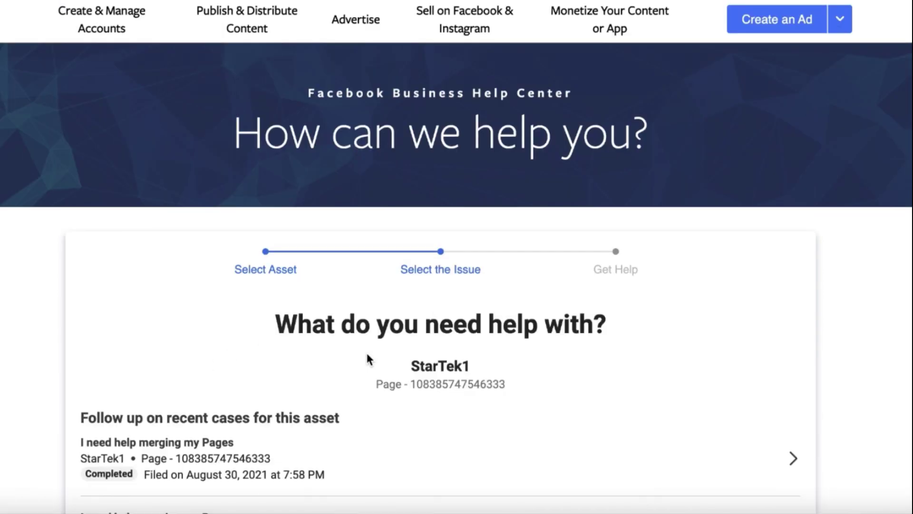
Choose "I need help merging my Pages" as the issue for StarTek1
{"action": "scroll", "coordinate": [369, 359], "scroll_direction": "down", "scroll_amount": 2}
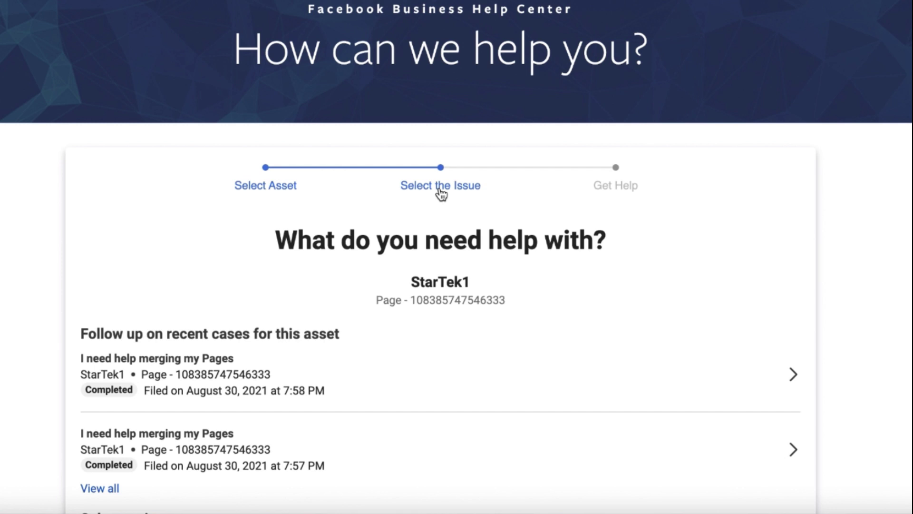
{"action": "scroll", "coordinate": [328, 343], "scroll_direction": "down", "scroll_amount": 4}
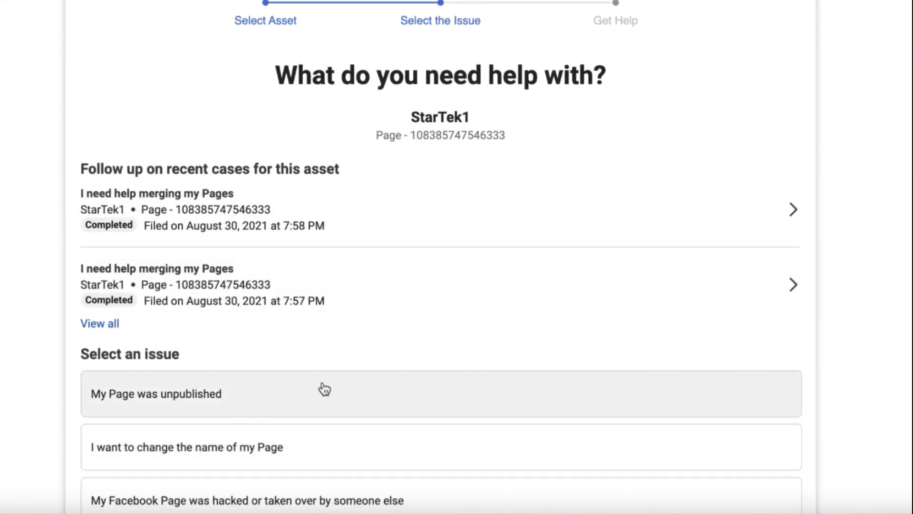
{"action": "scroll", "coordinate": [320, 387], "scroll_direction": "down", "scroll_amount": 2}
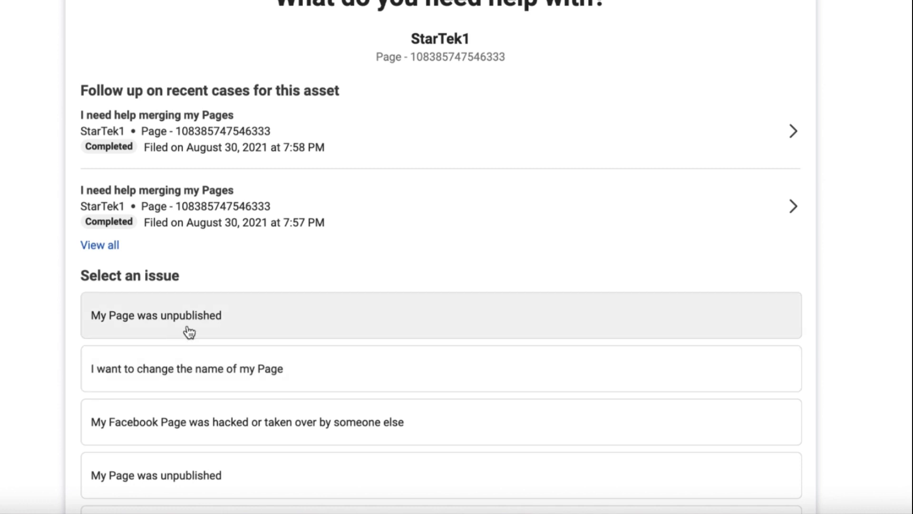
{"action": "scroll", "coordinate": [197, 379], "scroll_direction": "down", "scroll_amount": 8}
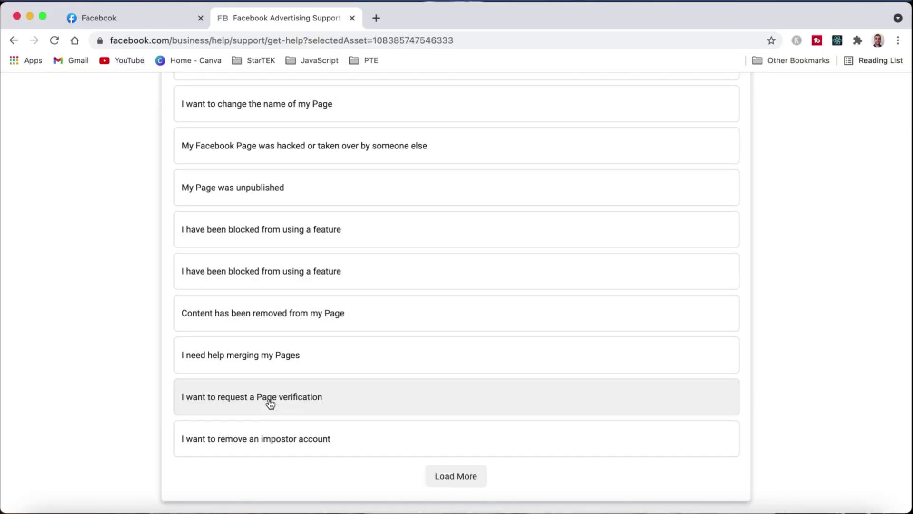
{"action": "left_click", "coordinate": [275, 360]}
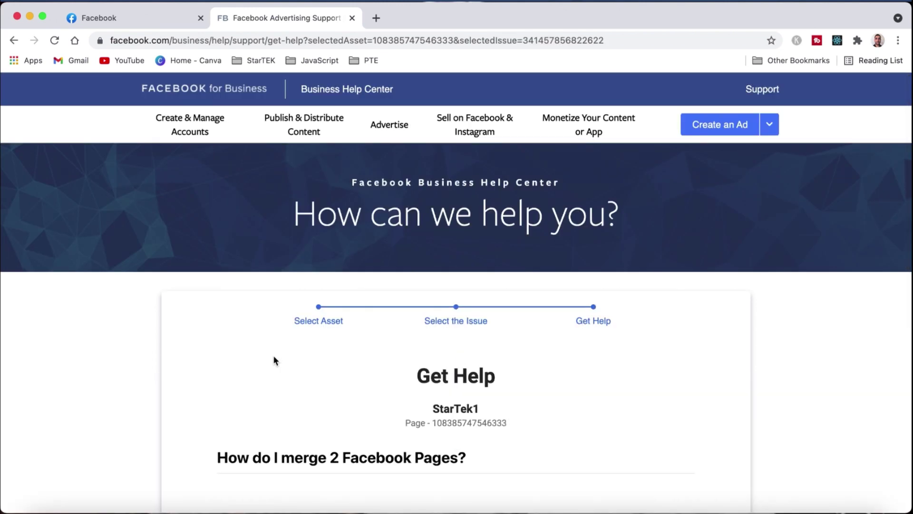
Expand and read the "How do I merge 2 Facebook Pages?" article, and open the Contact Support form
{"action": "scroll", "coordinate": [322, 394], "scroll_direction": "down", "scroll_amount": 3}
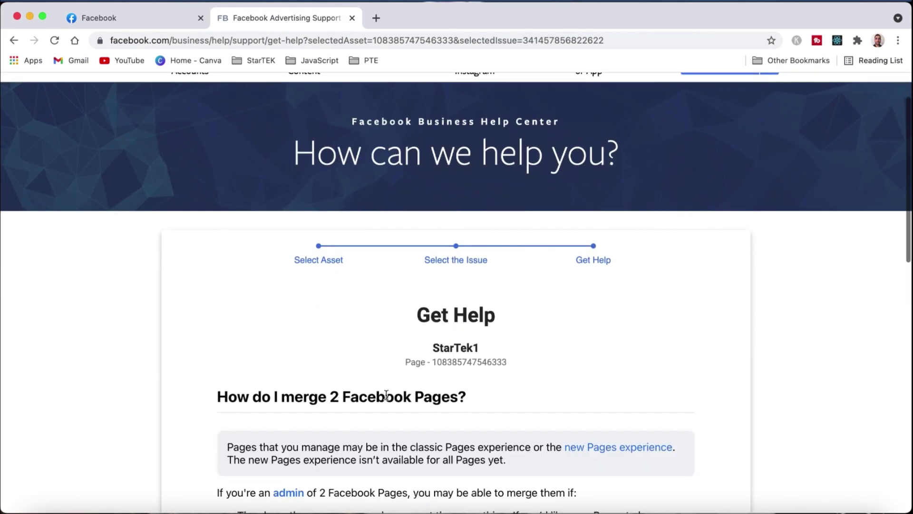
{"action": "scroll", "coordinate": [410, 396], "scroll_direction": "down", "scroll_amount": 4}
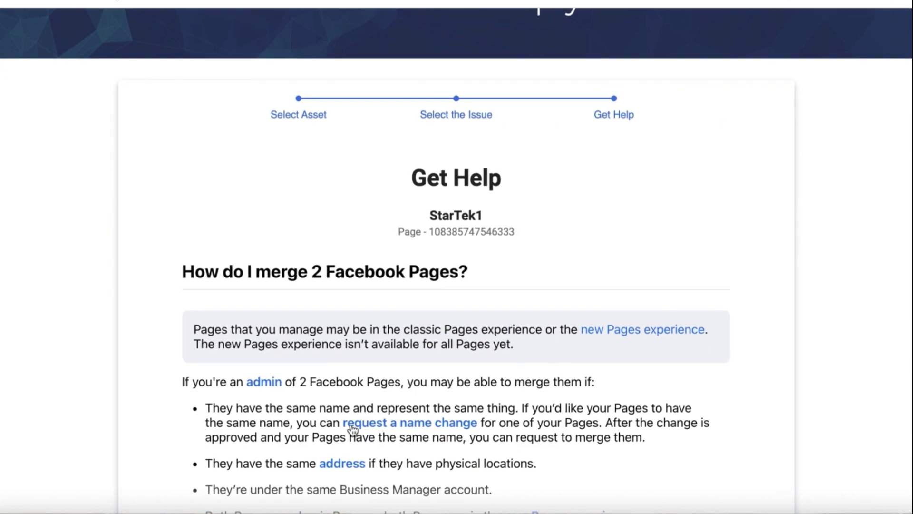
{"action": "scroll", "coordinate": [393, 455], "scroll_direction": "down", "scroll_amount": 3}
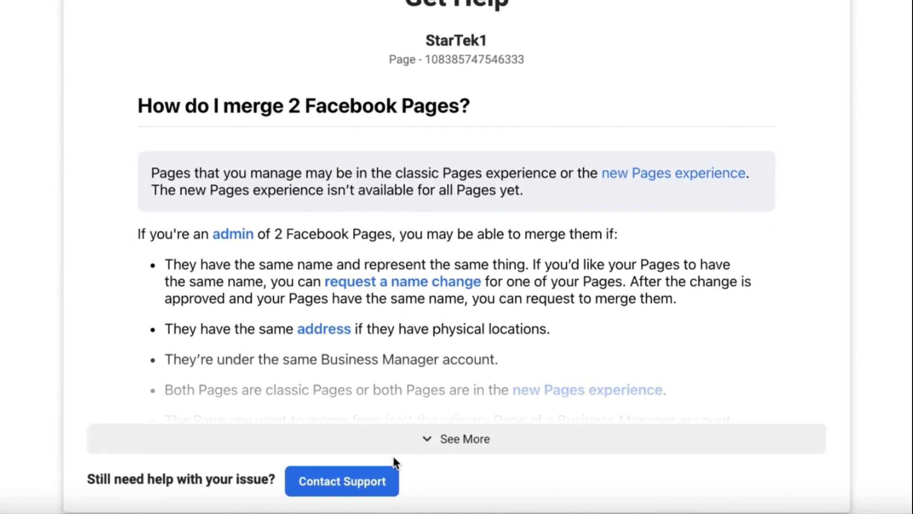
{"action": "left_click", "coordinate": [446, 448]}
{"action": "scroll", "coordinate": [410, 395], "scroll_direction": "down", "scroll_amount": 20}
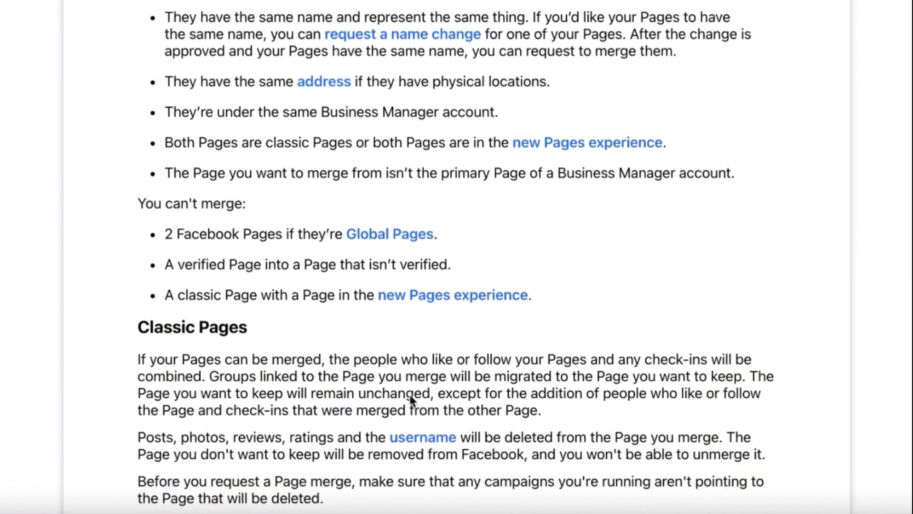
{"action": "scroll", "coordinate": [410, 395], "scroll_direction": "down", "scroll_amount": 8}
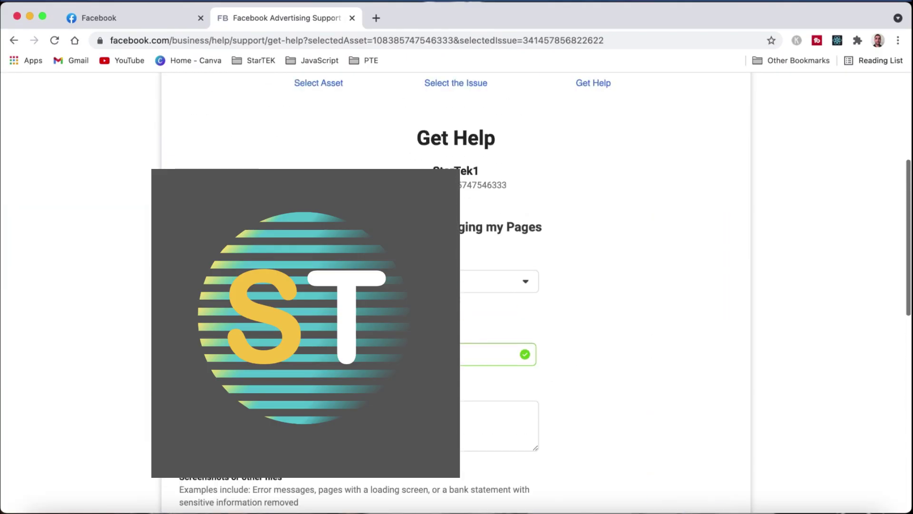
Look over the fields of the support request form for merging Pages, down to the file attachment option
{"action": "scroll", "coordinate": [457, 285], "scroll_direction": "up", "scroll_amount": 3}
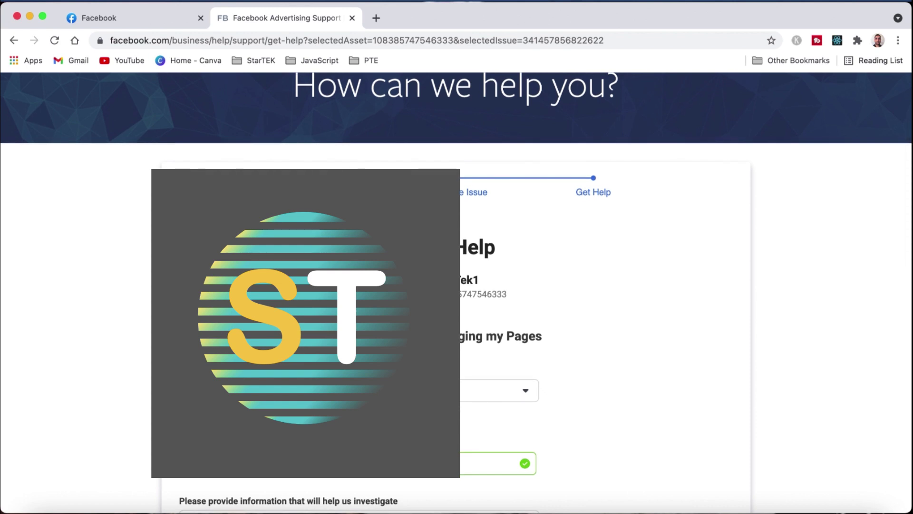
{"action": "scroll", "coordinate": [457, 285], "scroll_direction": "down", "scroll_amount": 1}
{"action": "scroll", "coordinate": [456, 285], "scroll_direction": "down", "scroll_amount": 3}
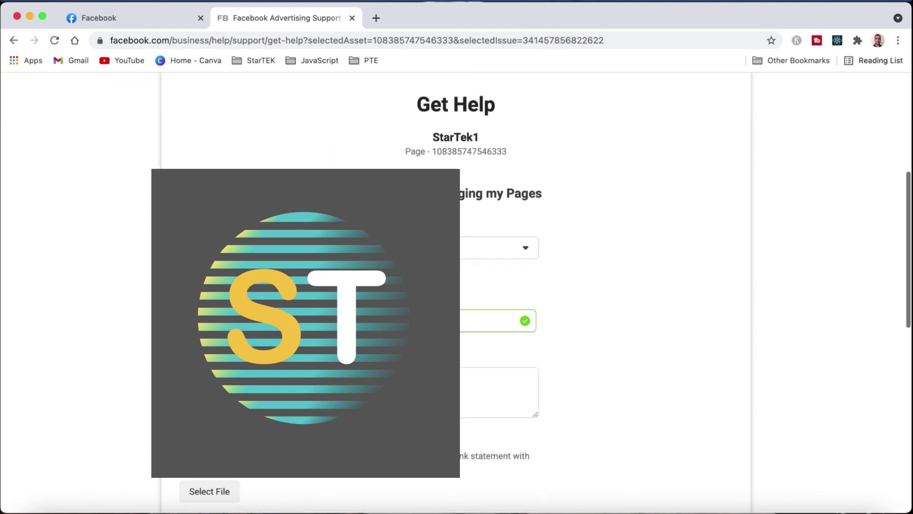
Fill in the issue description to start the support chat, and confirm "How do I merge 2 Facebook Pages?" as the topic
{"action": "scroll", "coordinate": [457, 286], "scroll_direction": "down", "scroll_amount": 2}
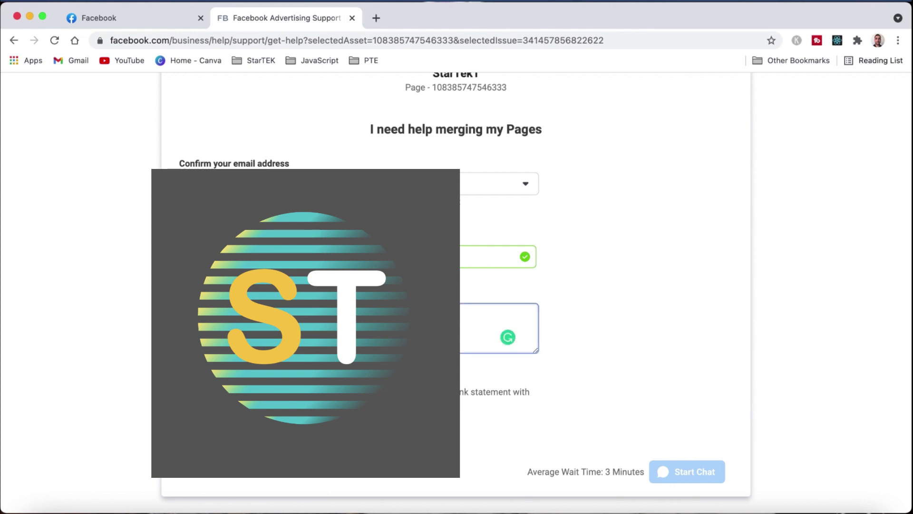
{"action": "type", "text": "I"}
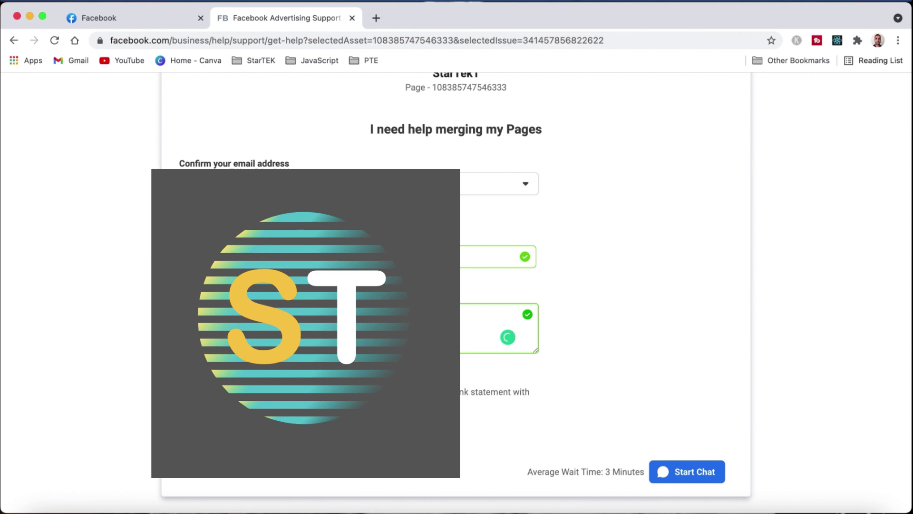
{"action": "left_click", "coordinate": [682, 480]}
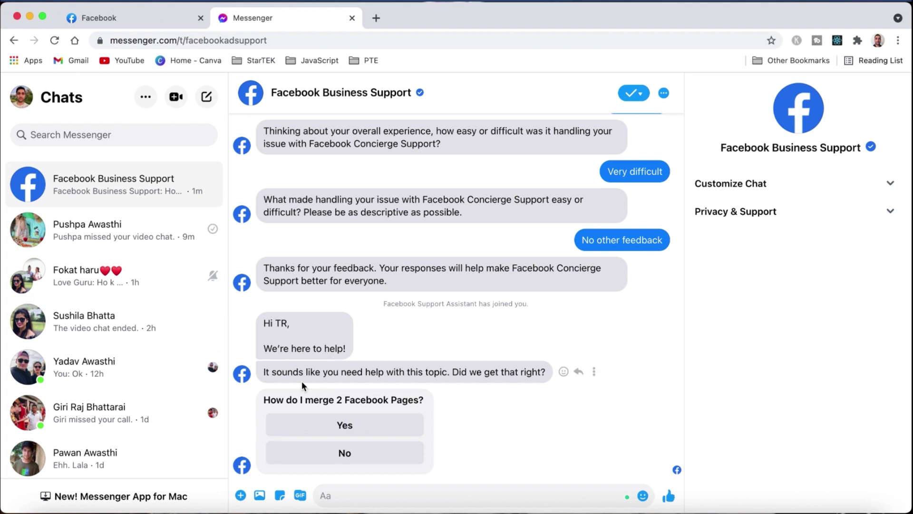
{"action": "left_click", "coordinate": [375, 429]}
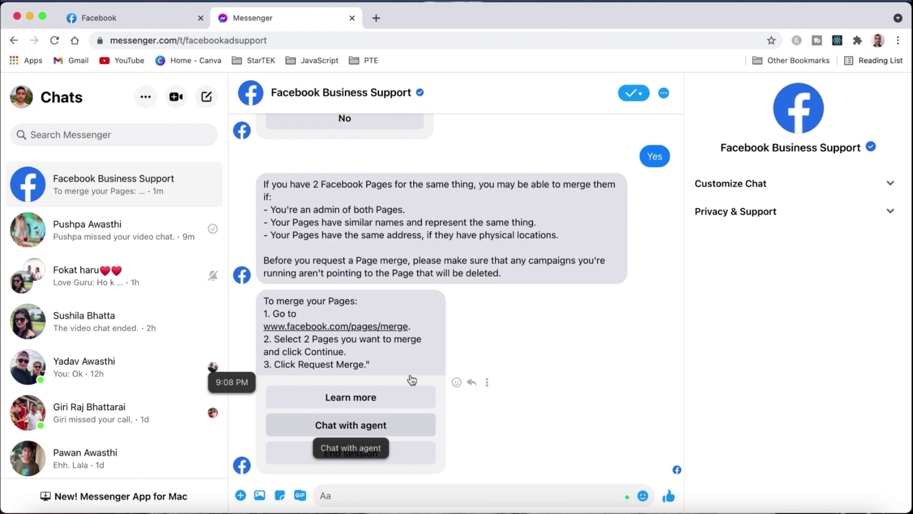
Look back through the earlier Facebook Business Support messages about the Page merge request, and end the current support session
{"action": "scroll", "coordinate": [455, 235], "scroll_direction": "up", "scroll_amount": 15}
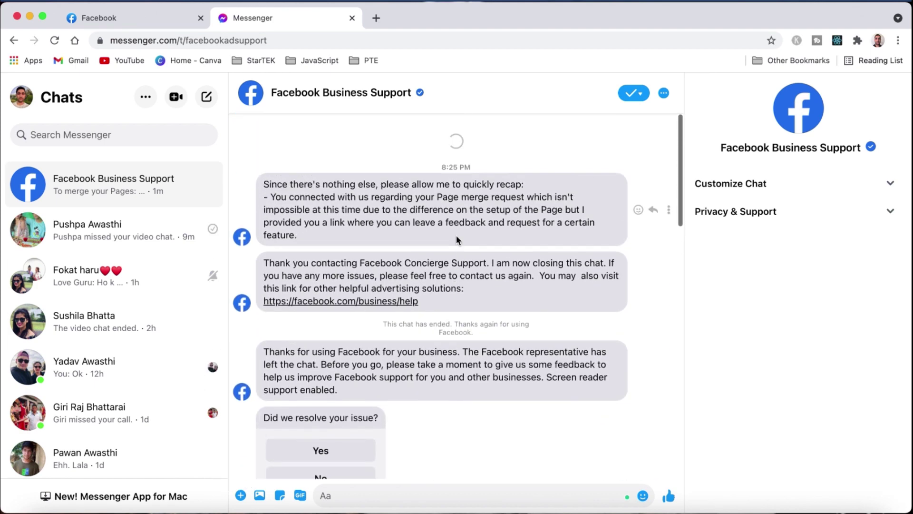
{"action": "scroll", "coordinate": [456, 235], "scroll_direction": "up", "scroll_amount": 20}
{"action": "scroll", "coordinate": [456, 235], "scroll_direction": "up", "scroll_amount": 20}
{"action": "scroll", "coordinate": [456, 235], "scroll_direction": "down", "scroll_amount": 20}
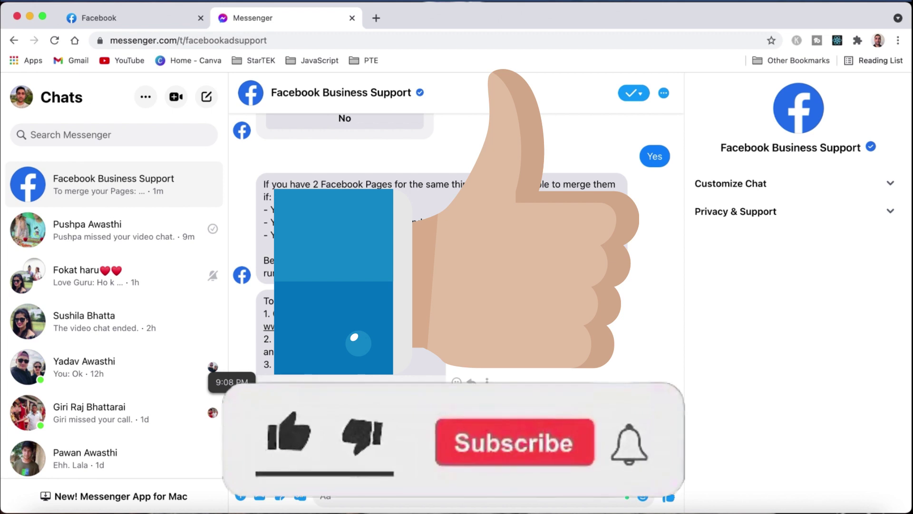
{"action": "left_click", "coordinate": [388, 454]}
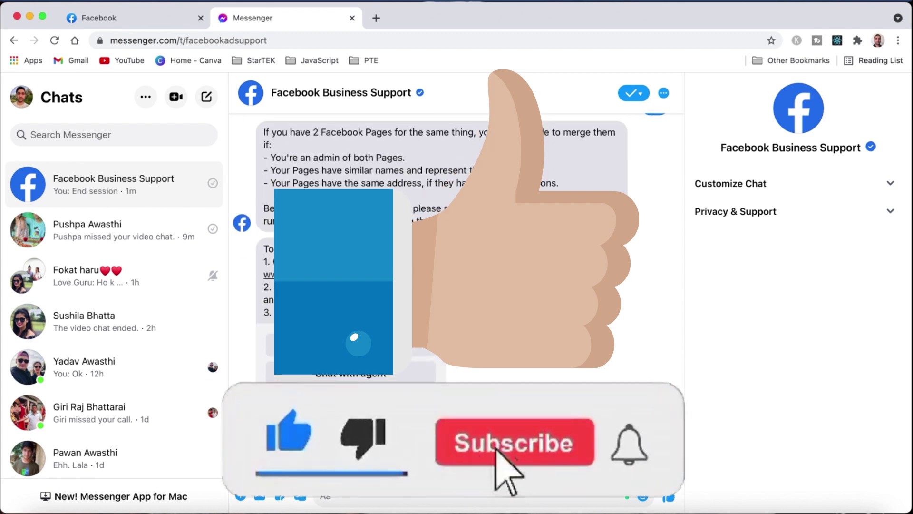